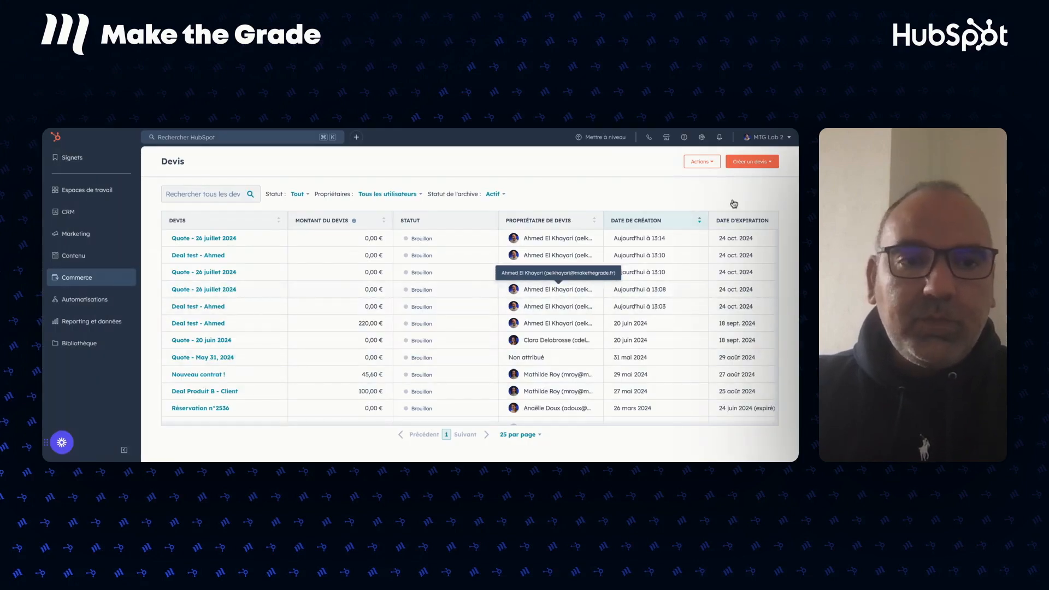
Create a draft quote from the existing deal 'Deal test - Ahmed', found by searching 'Ahmed'.
left_click(757, 164)
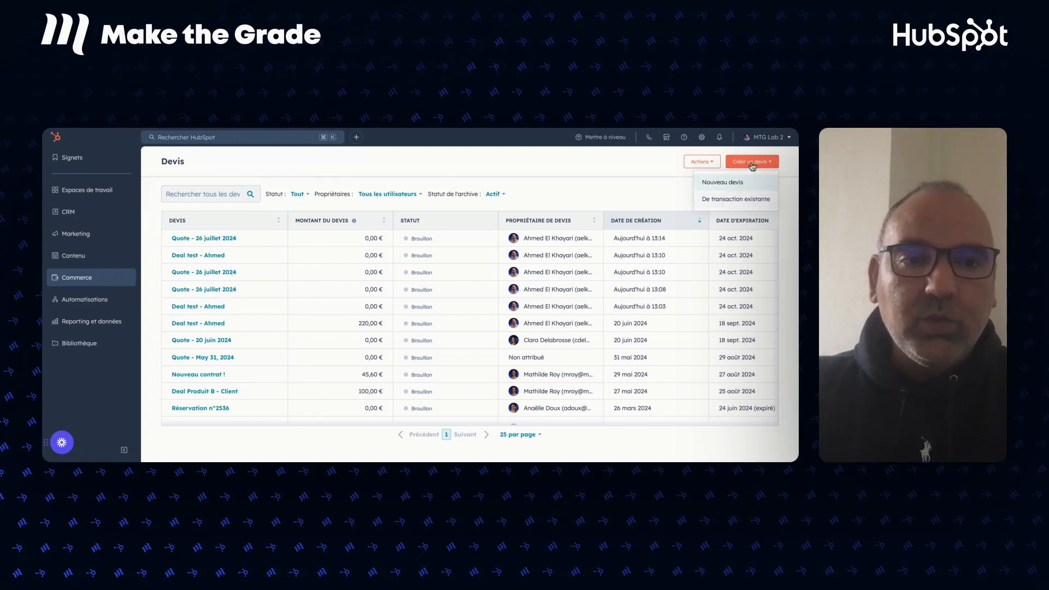
left_click(734, 201)
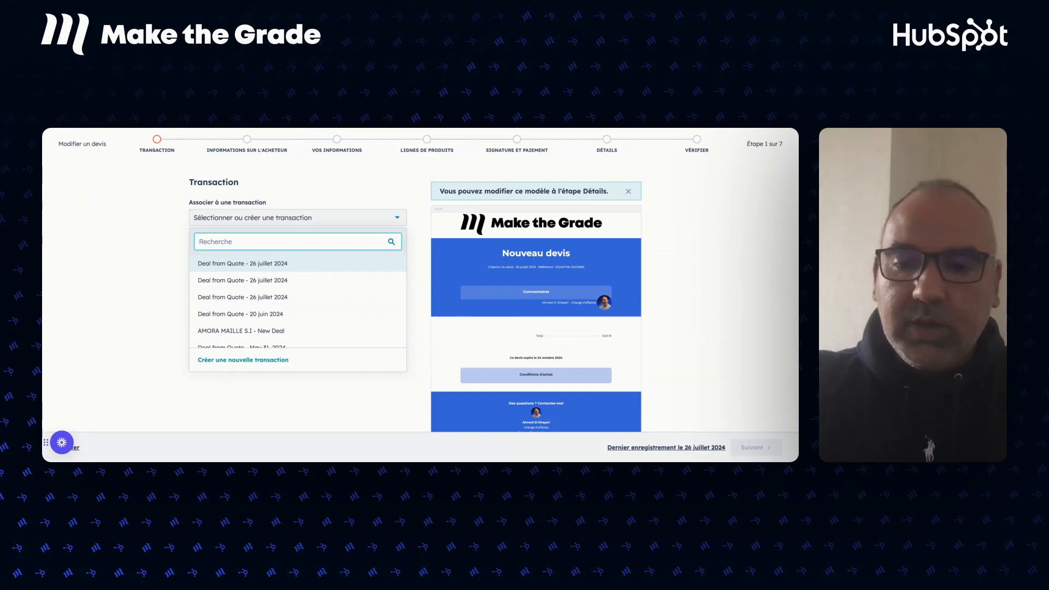
type("Ahmed")
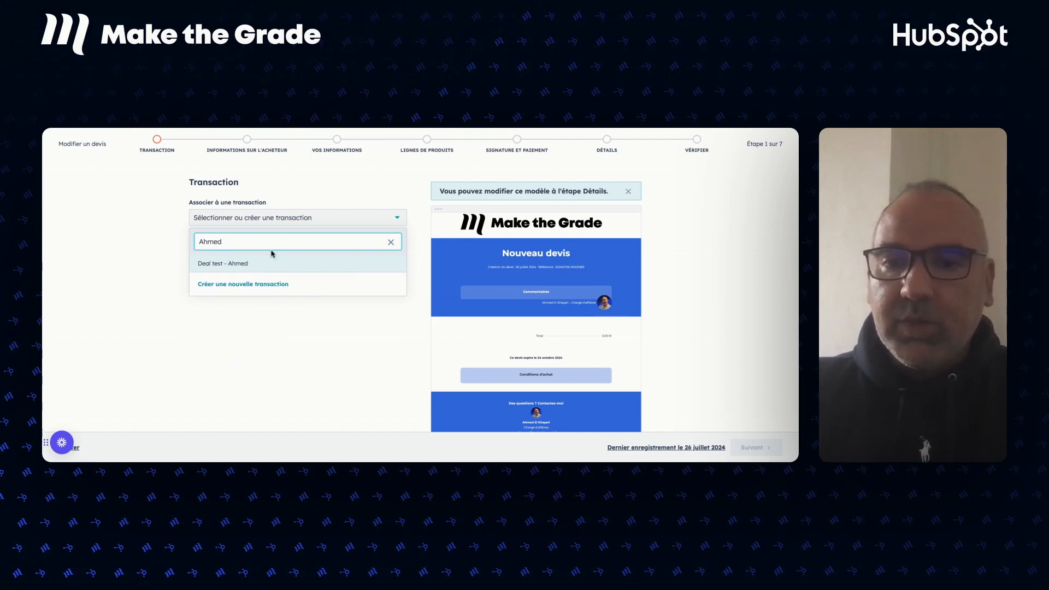
left_click(240, 267)
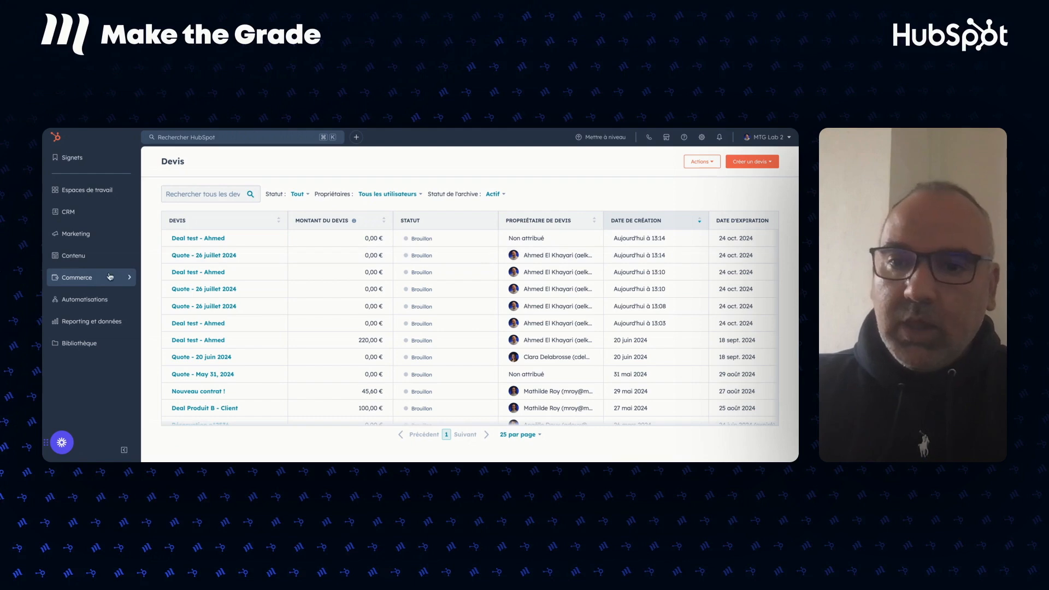
Go to the Transactions board, search 'Ahmed' and open the Deal test - Ahmed record.
mouse_move(78, 213)
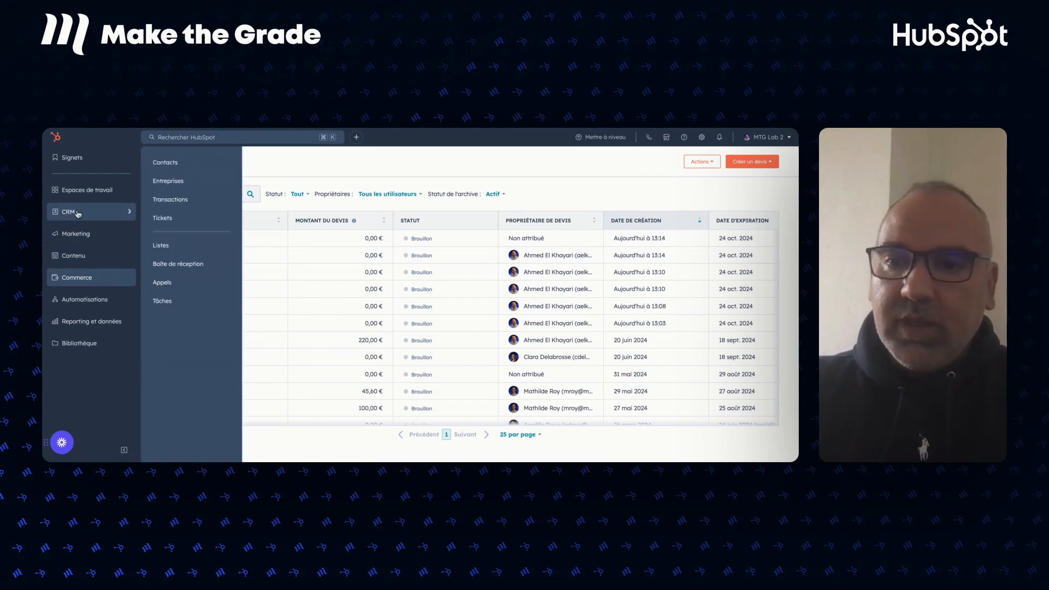
left_click(171, 203)
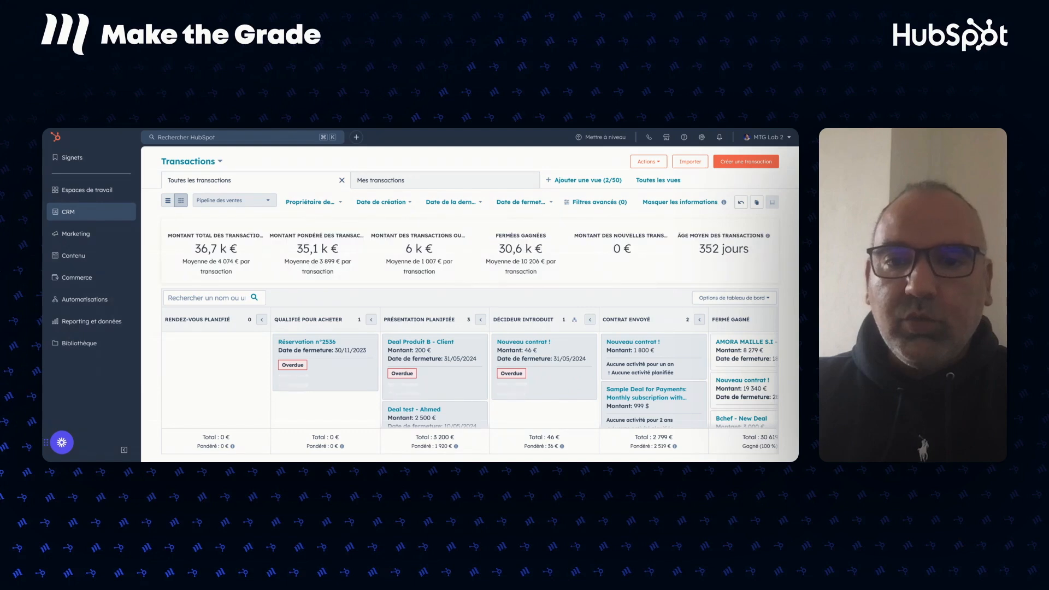
left_click(188, 298)
type("Ahmed")
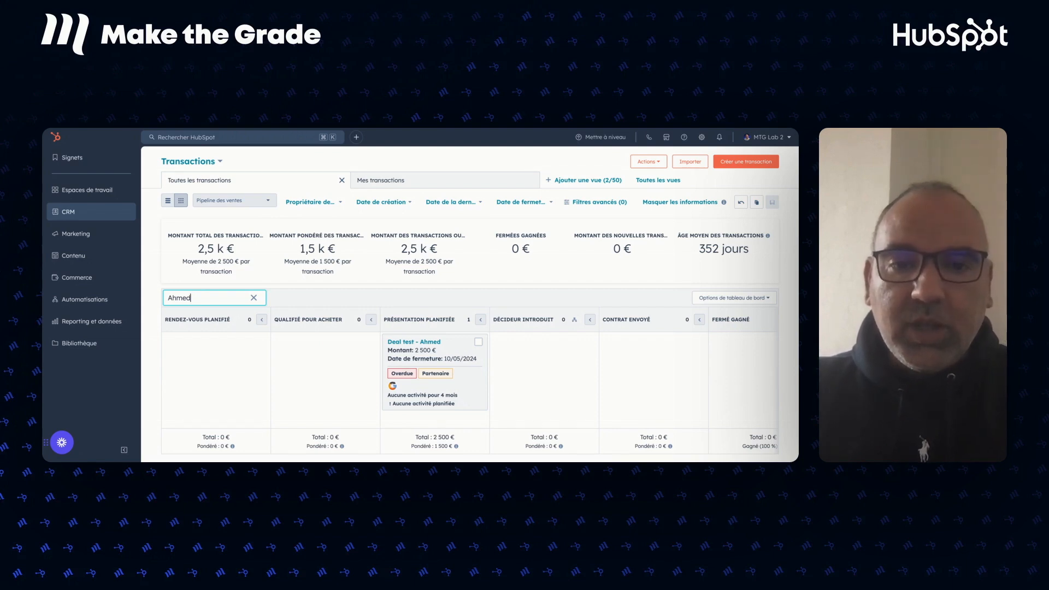
left_click(427, 343)
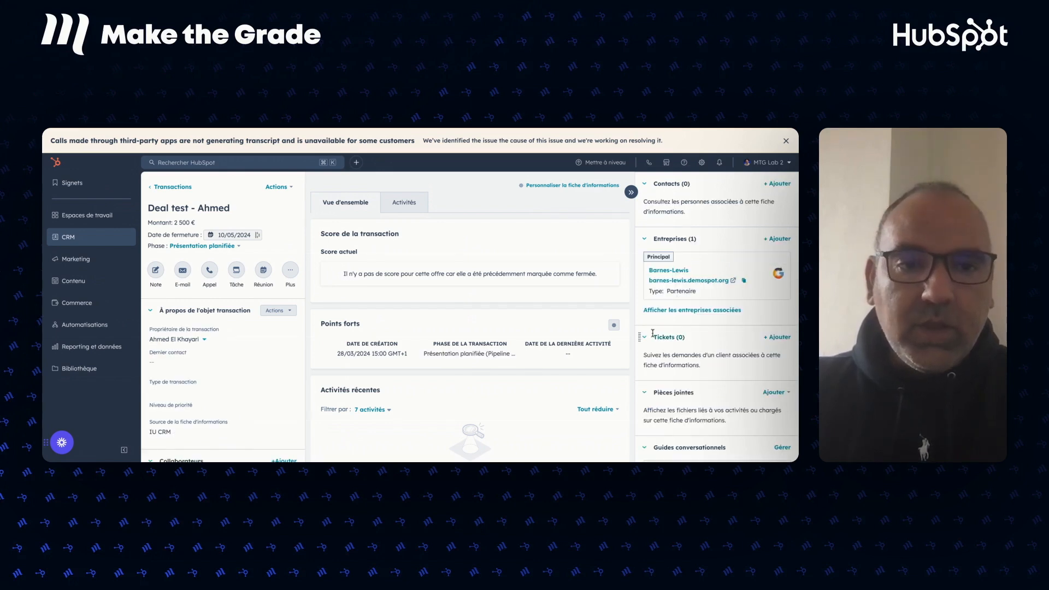
From the deal sidebar's Devis (4) section, add a new quote for this deal.
mouse_move(692, 277)
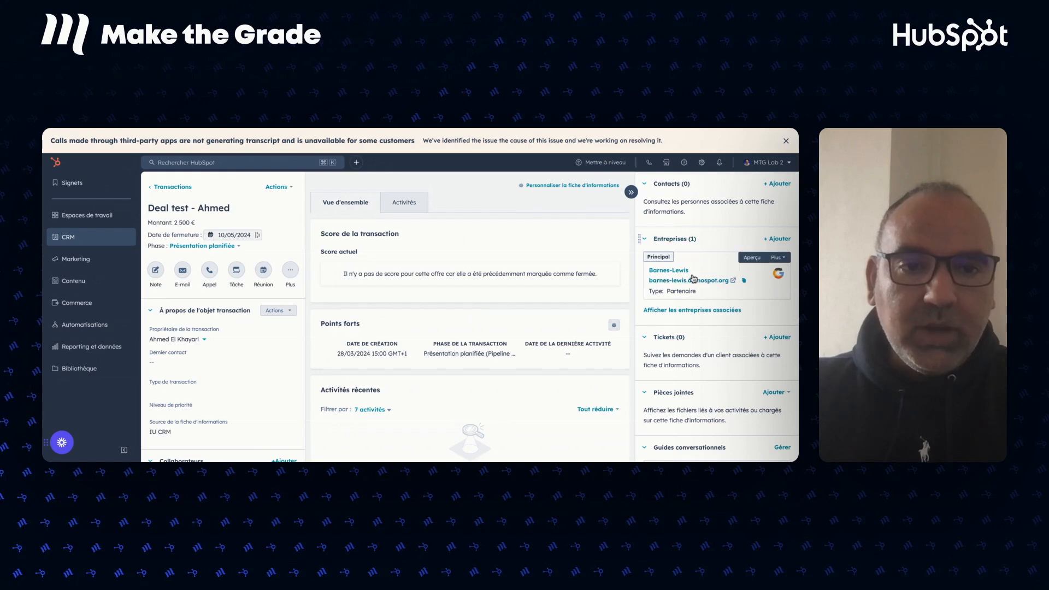
scroll(696, 317, "down", 5)
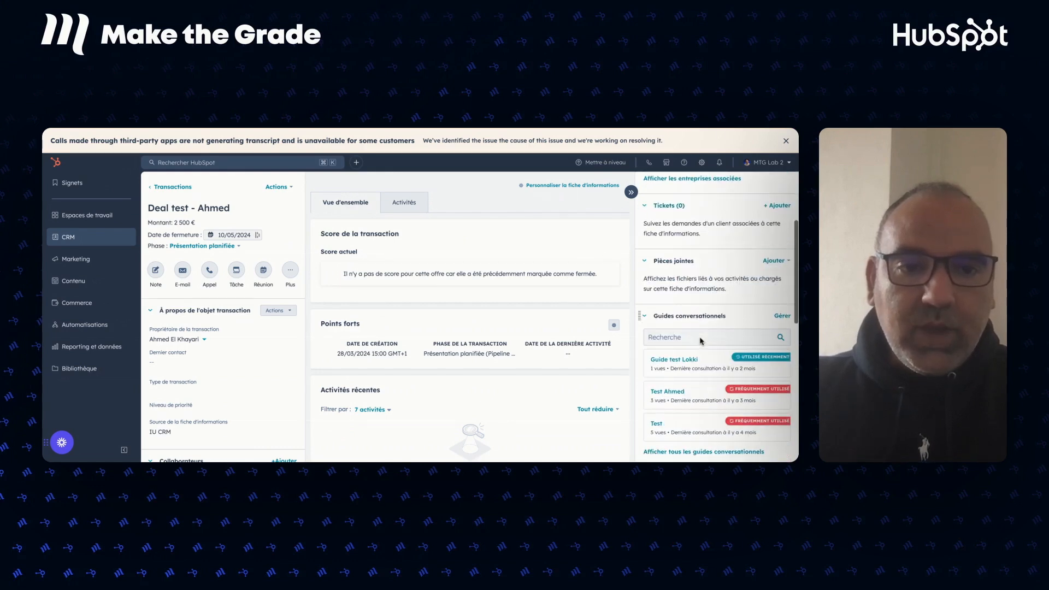
scroll(700, 341, "down", 3)
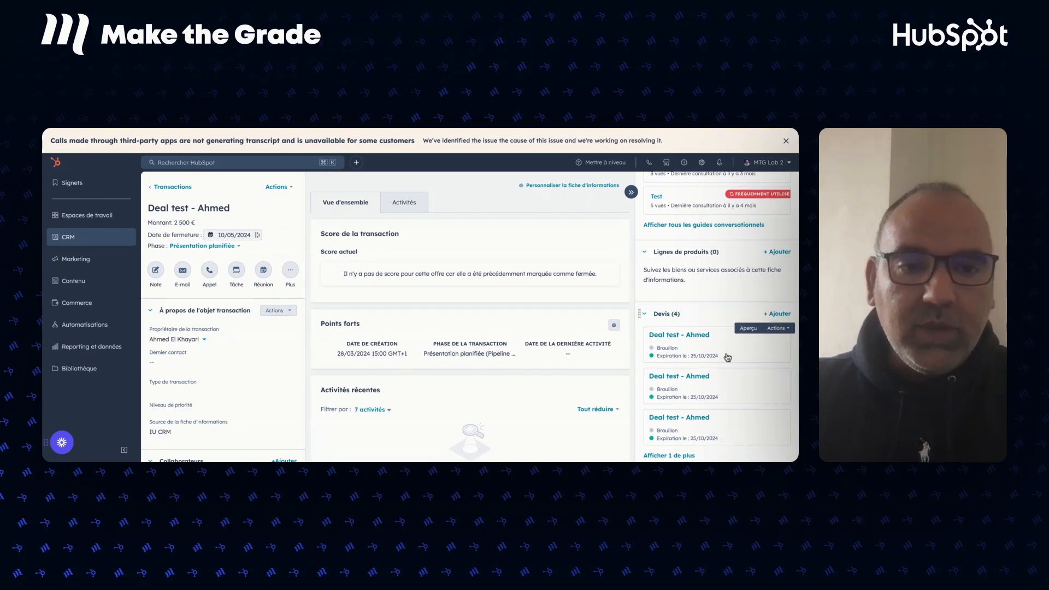
scroll(726, 356, "down", 1)
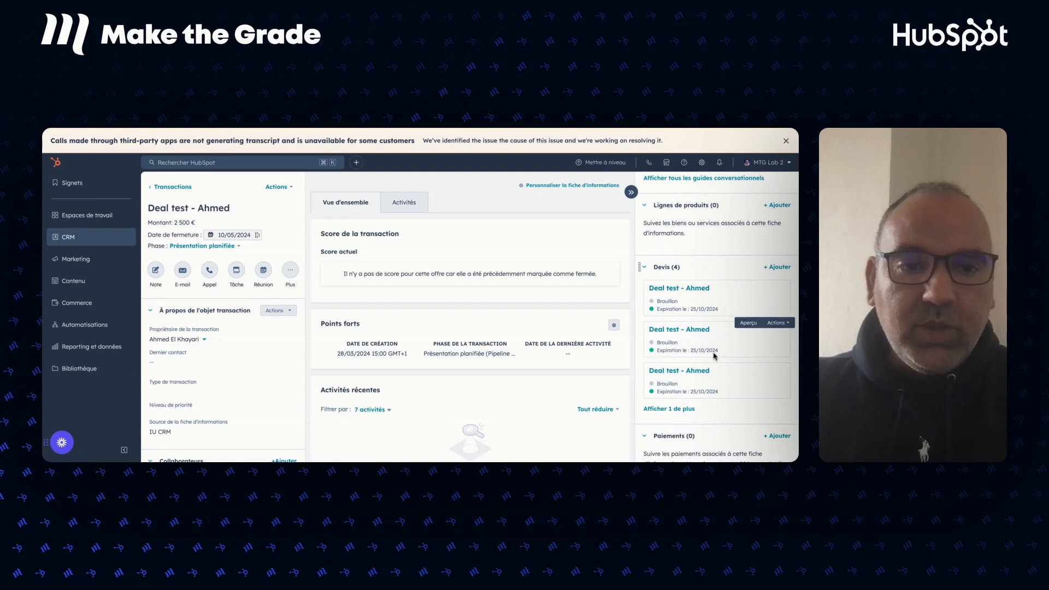
left_click(777, 267)
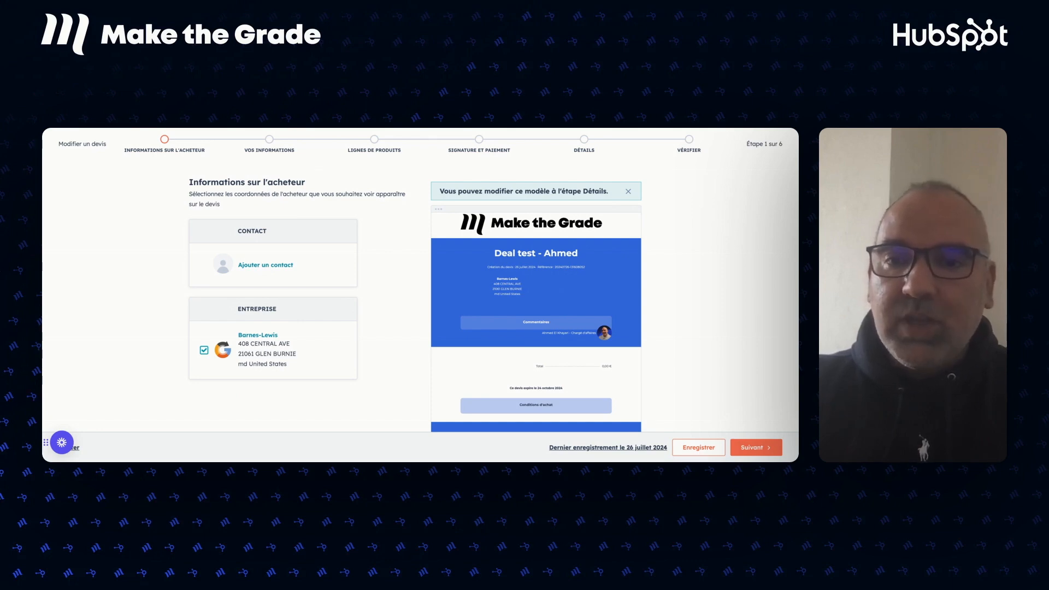
Add the test buyer contact to the quote alongside Barnes-Lewis and check the preview.
left_click(252, 266)
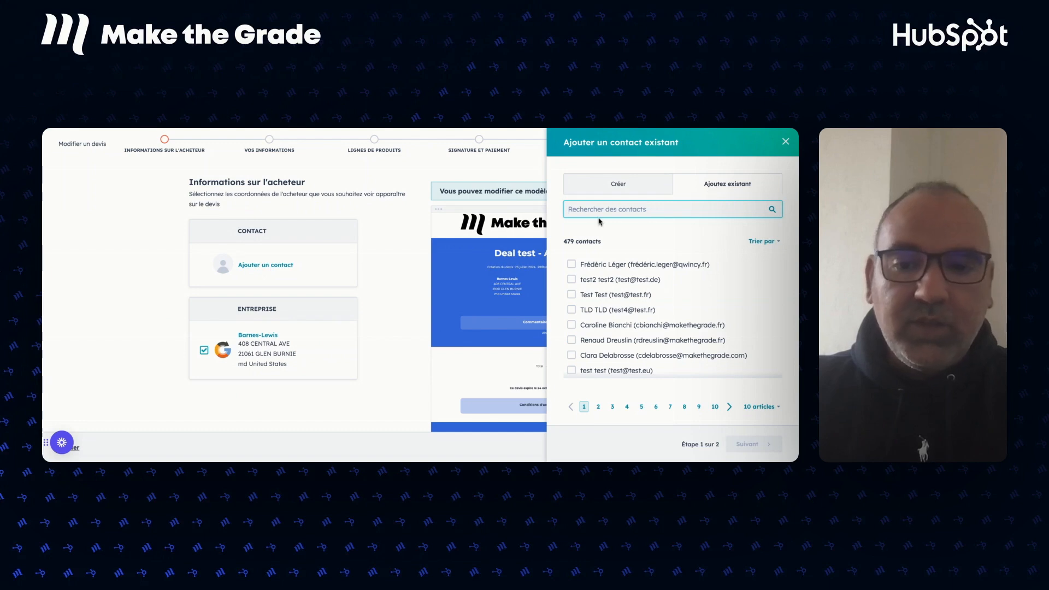
type("Ana")
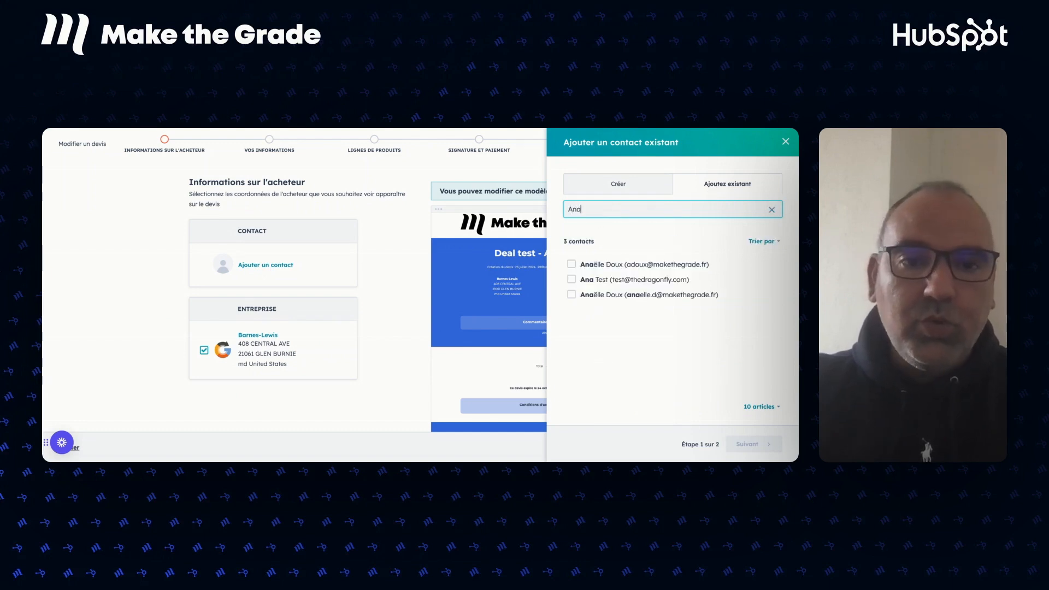
left_click(572, 280)
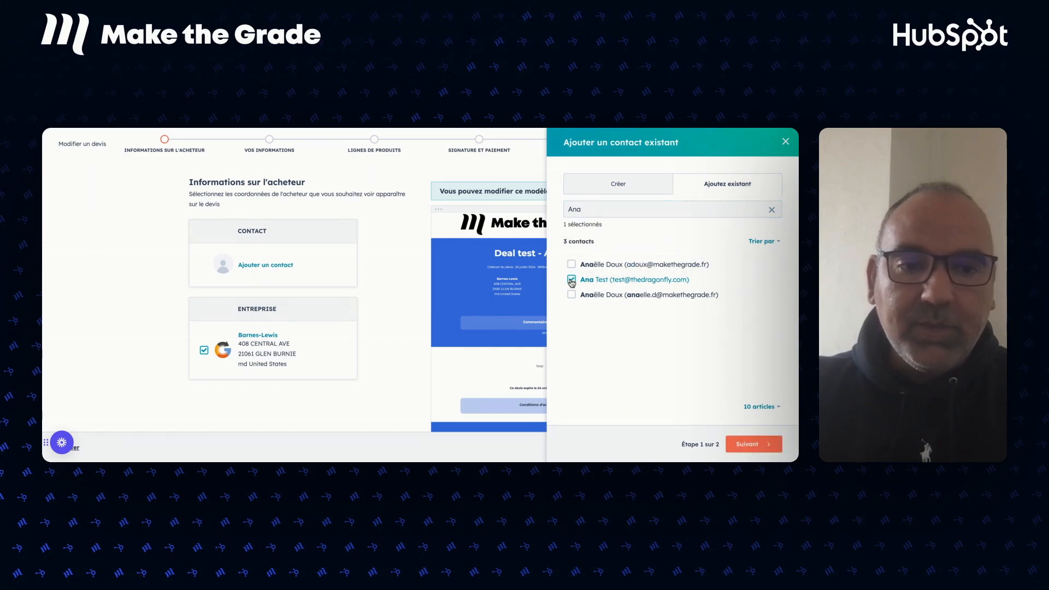
left_click(745, 447)
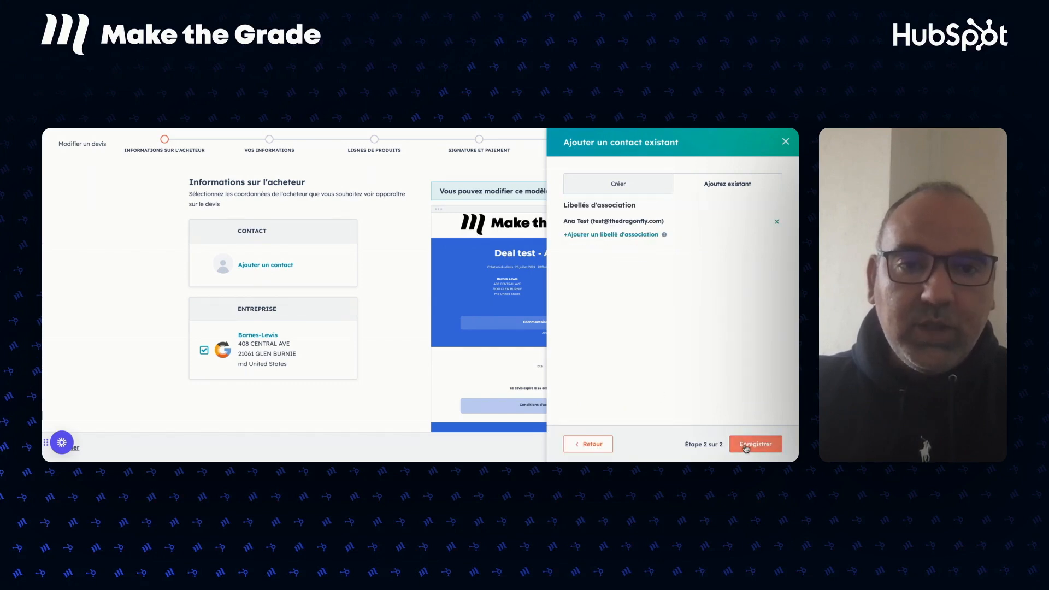
left_click(756, 445)
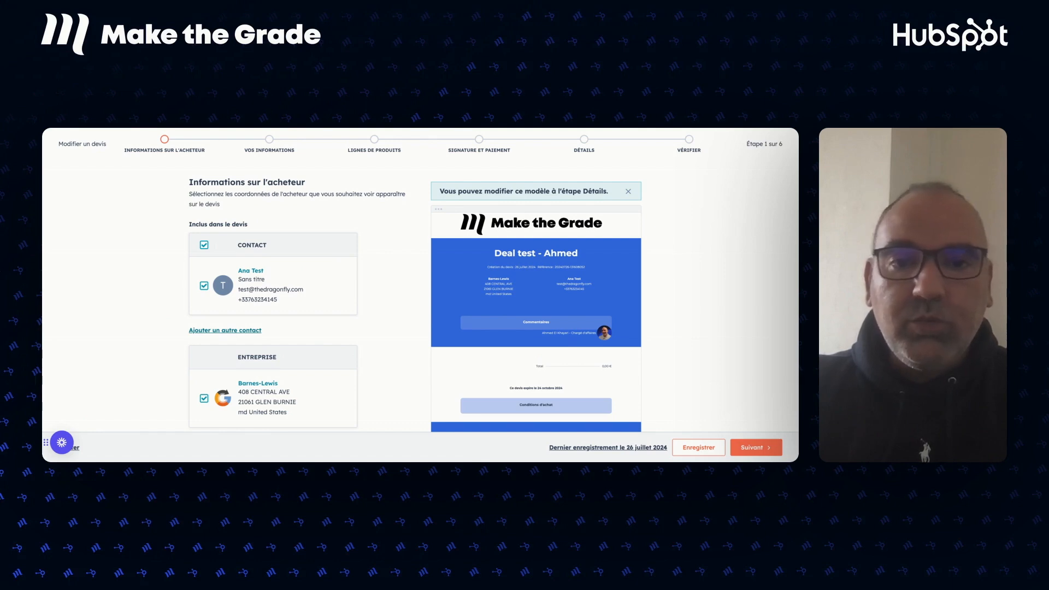
scroll(356, 342, "down", 3)
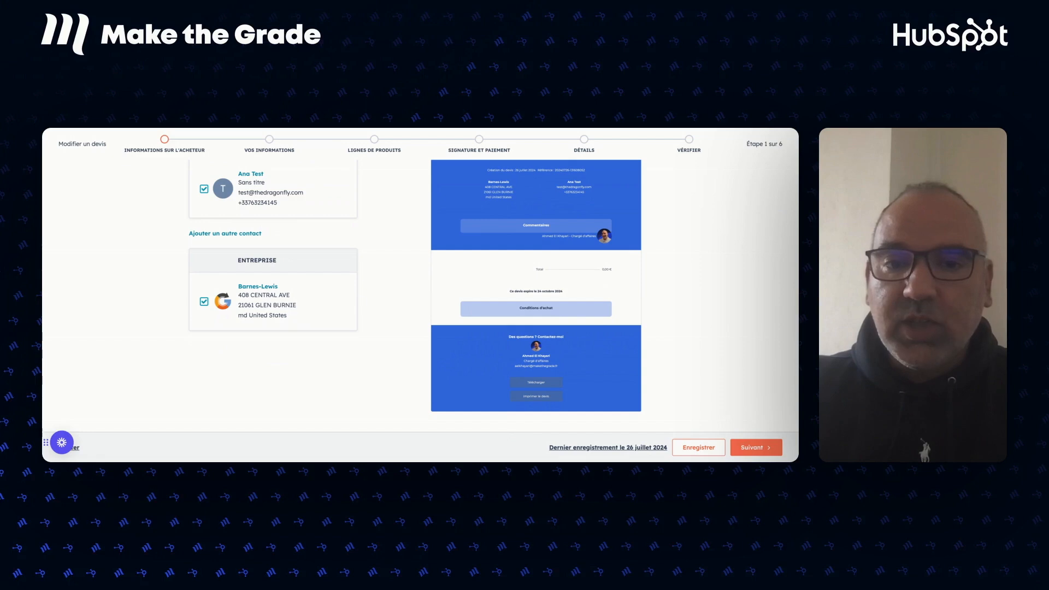
scroll(415, 298, "up", 3)
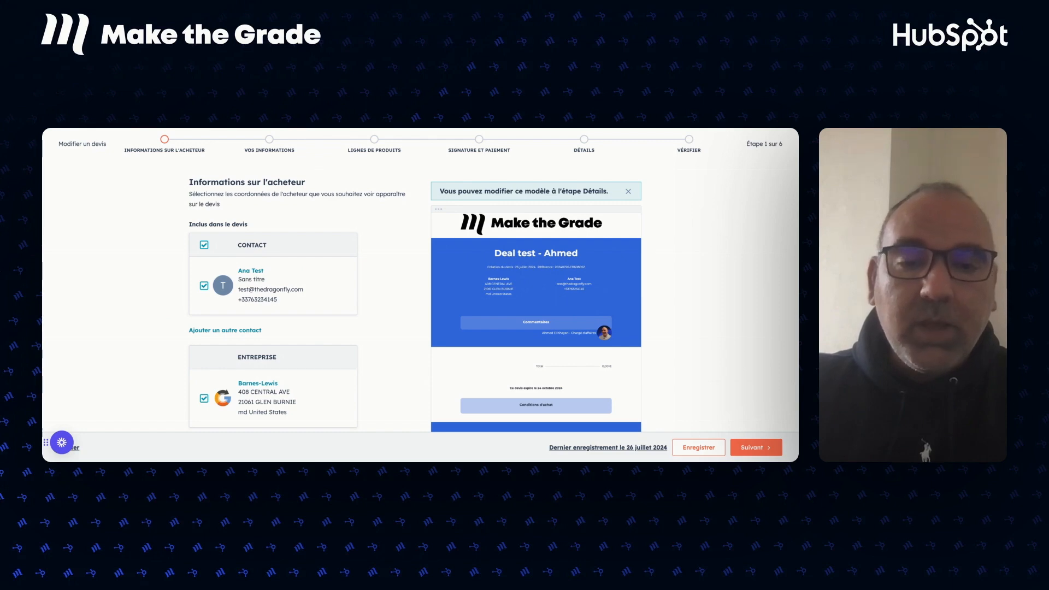
scroll(620, 316, "down", 1)
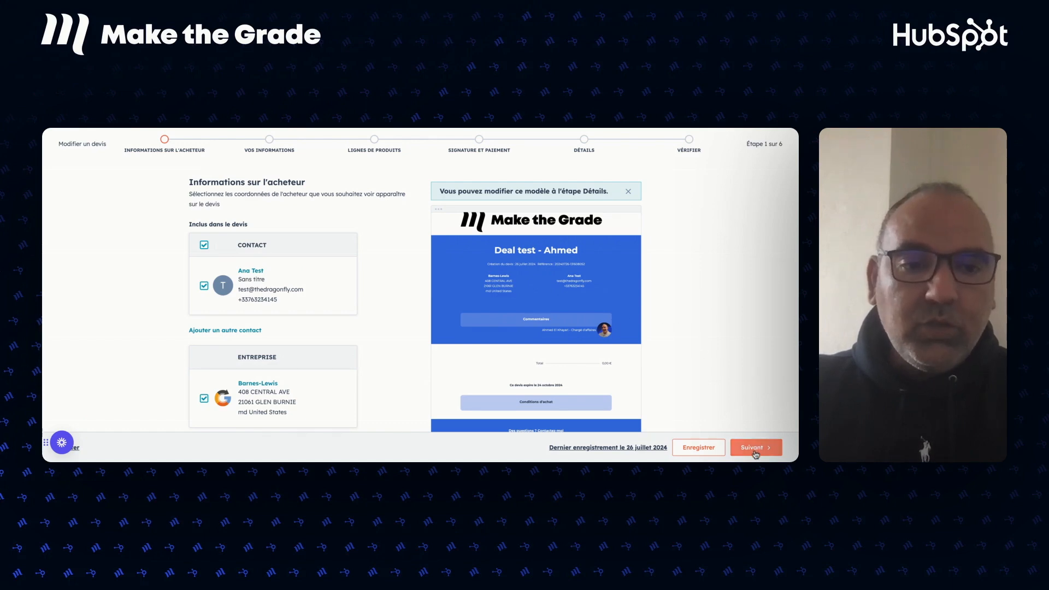
Move to the sender step and save the sender's phone number in their details.
left_click(754, 448)
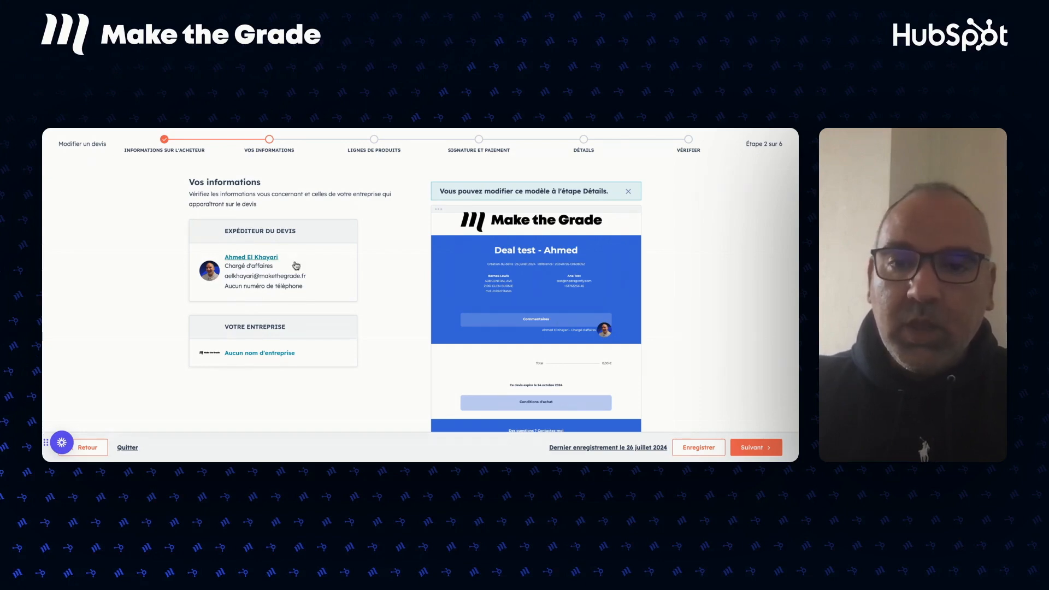
left_click(250, 258)
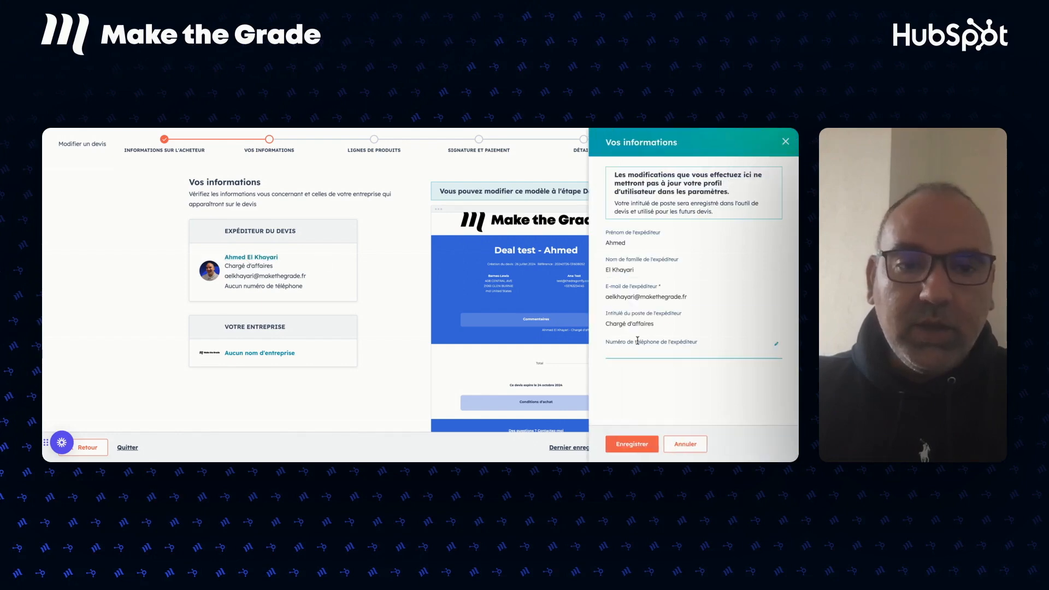
left_click(619, 350)
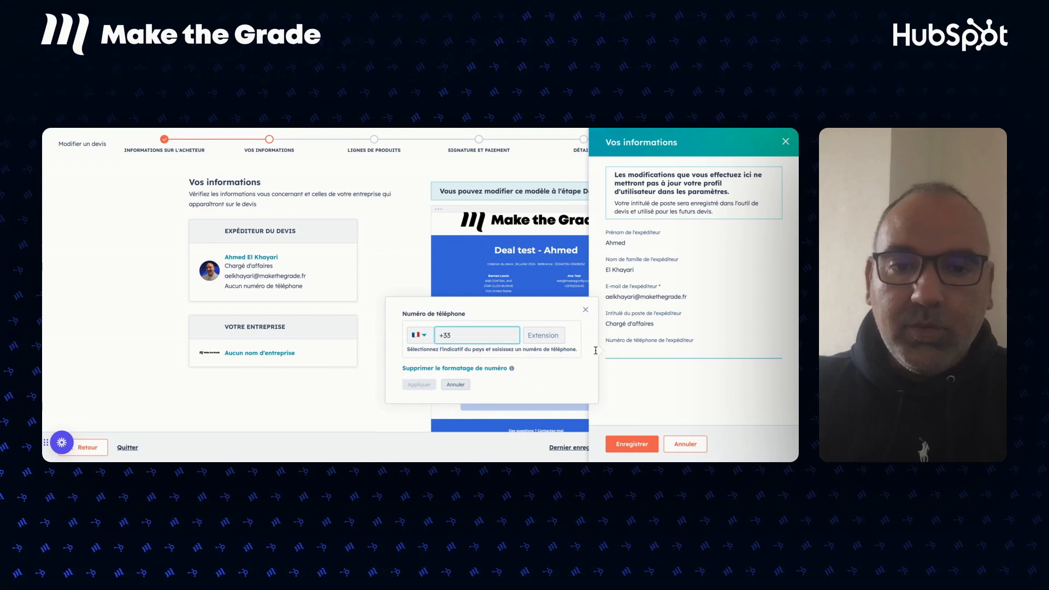
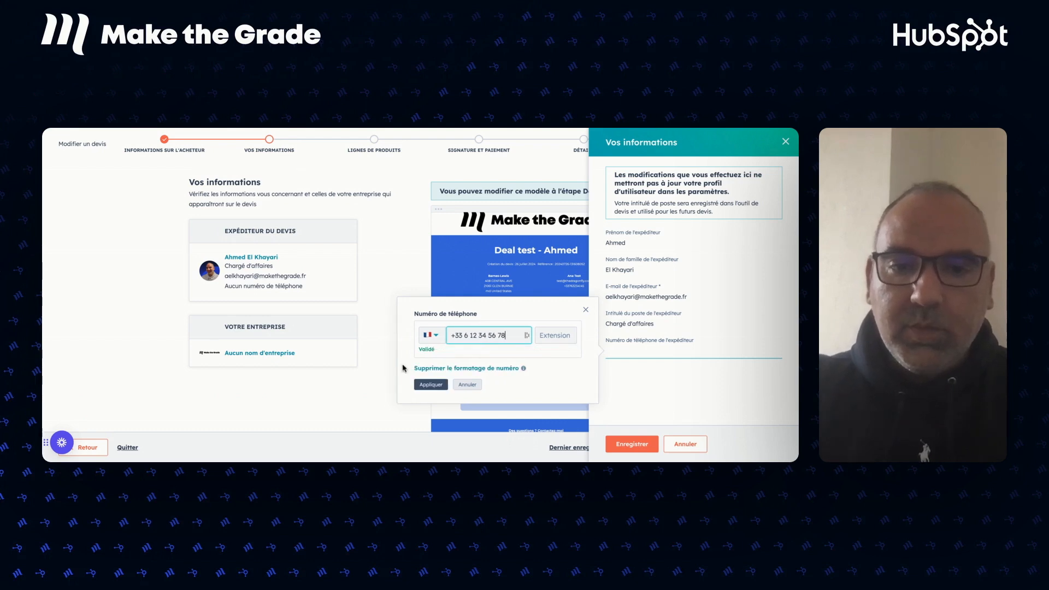
left_click(428, 386)
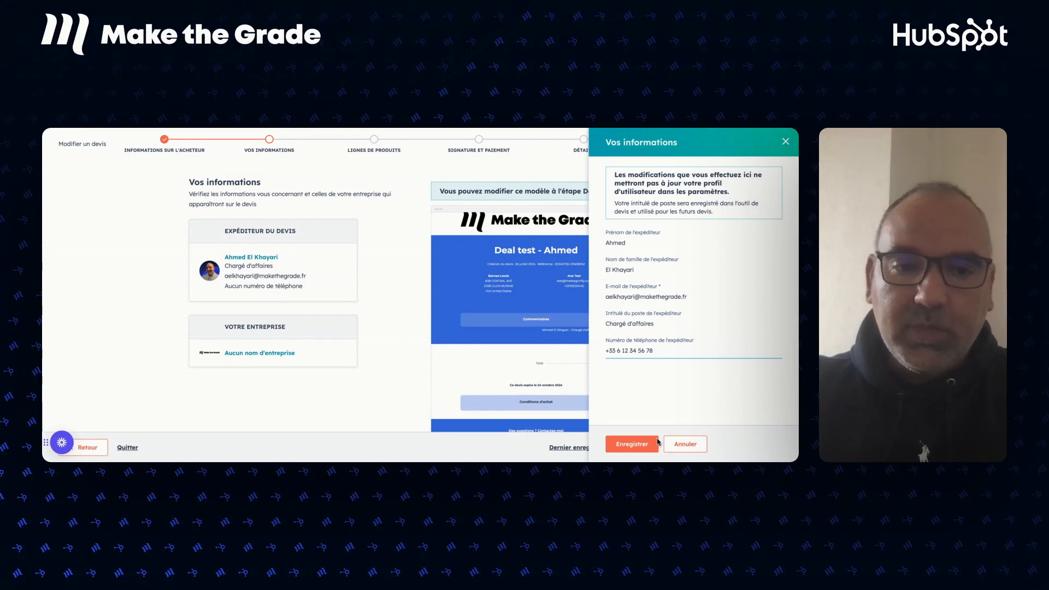
left_click(630, 444)
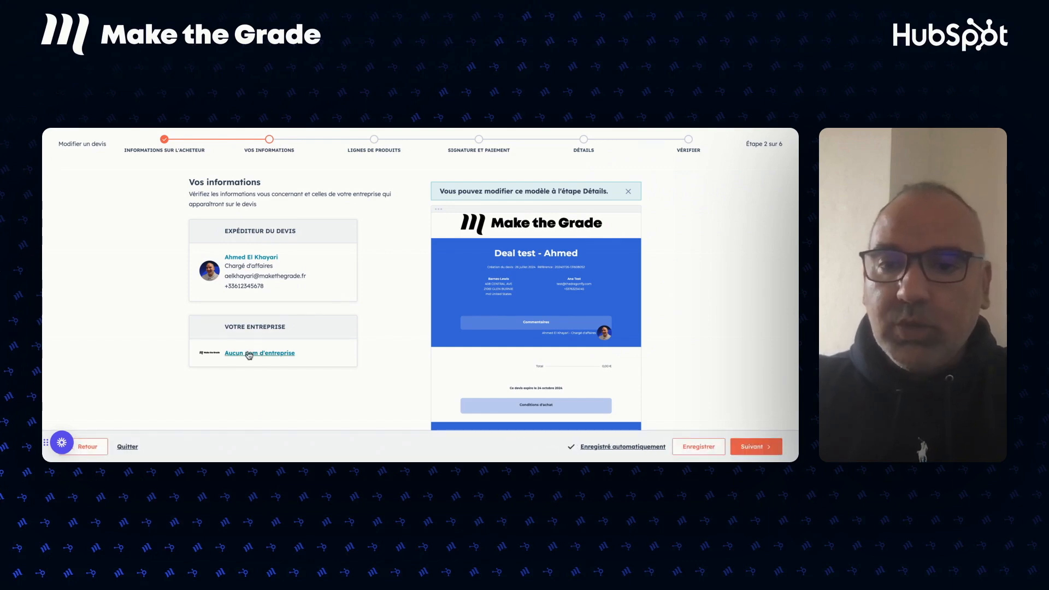
left_click(251, 354)
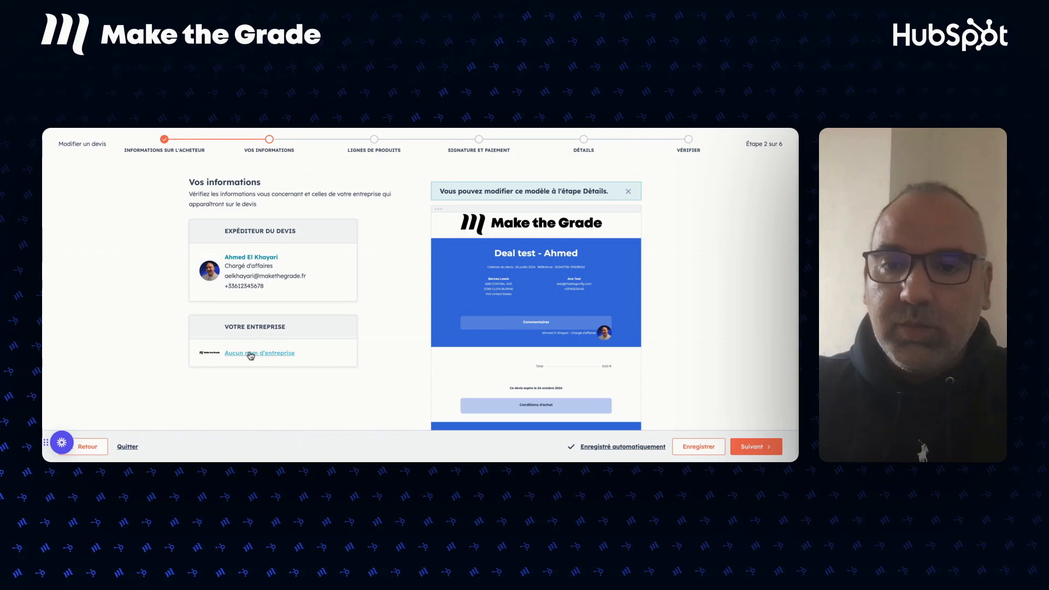
Enter 'Make the Grade' as the sending company name and save it.
left_click(625, 239)
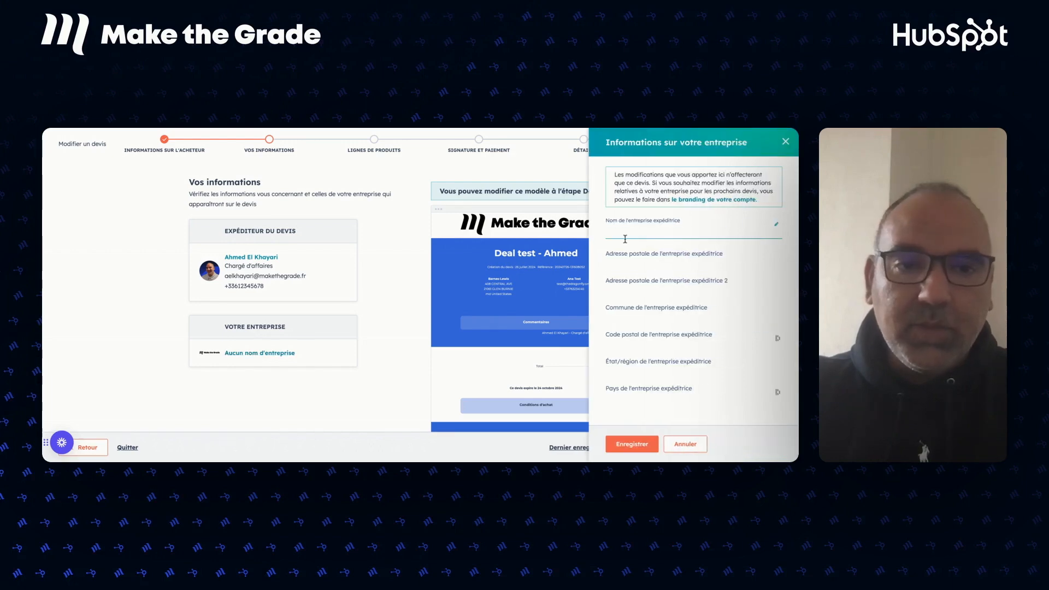
type("Make the Grade")
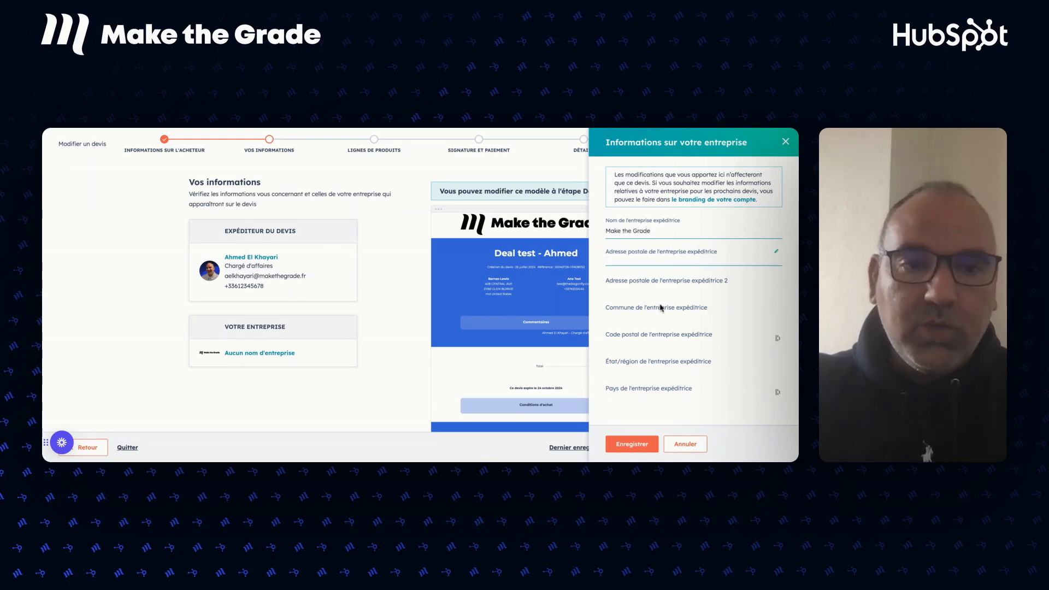
left_click(623, 448)
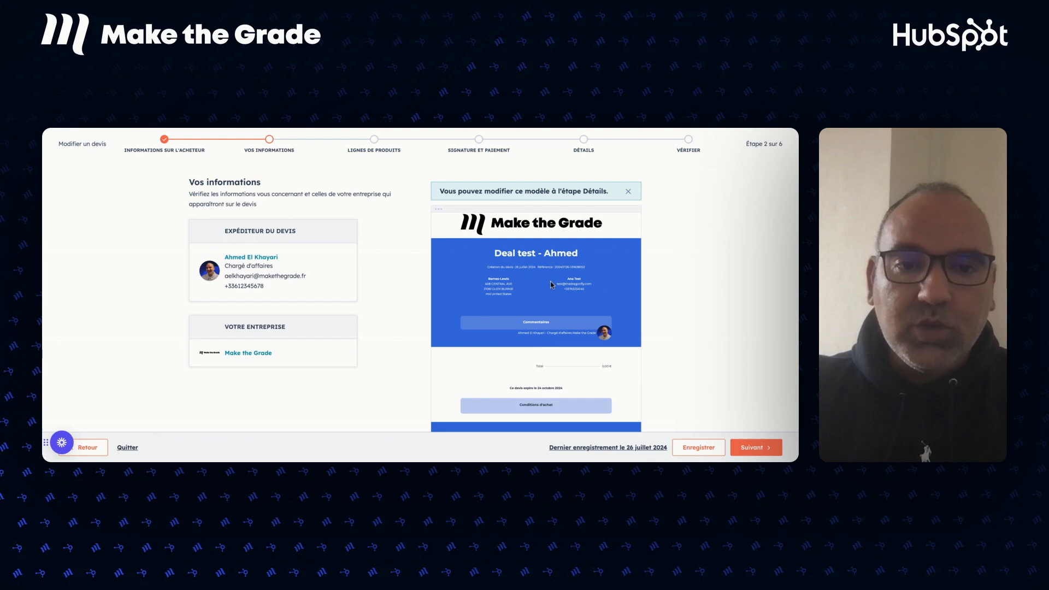
Go to product lines and add Assistance Premium and Contrat SAAS N°21 from the product library.
left_click(754, 447)
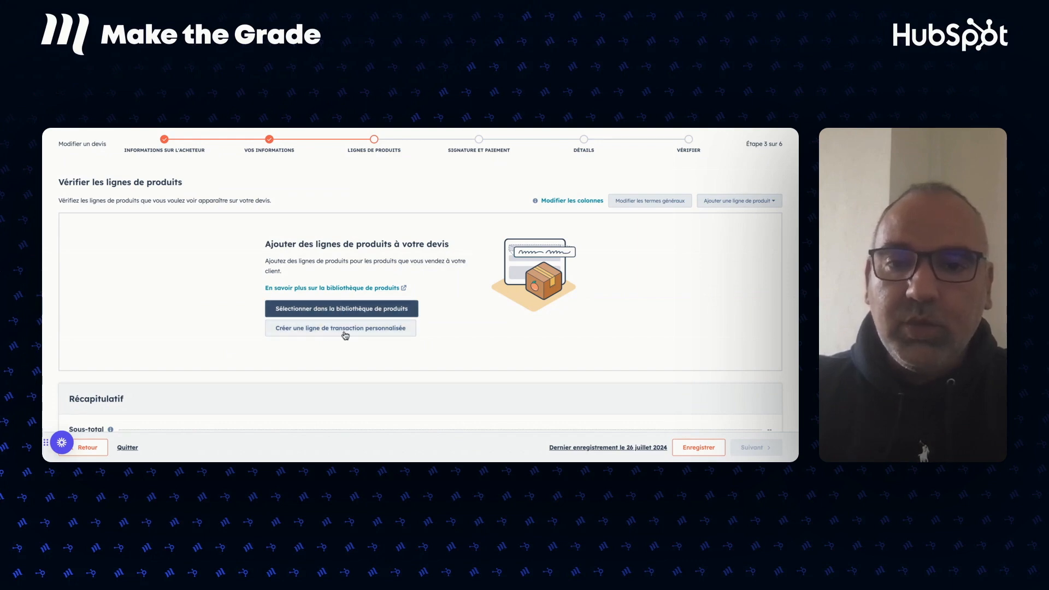
left_click(329, 309)
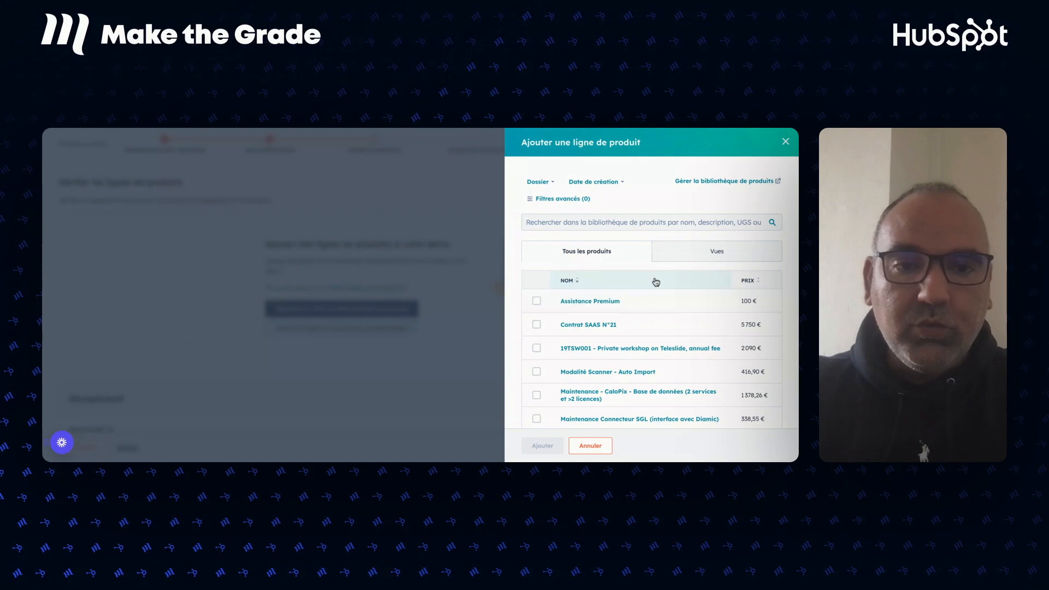
scroll(668, 336, "down", 1)
scroll(667, 336, "down", 1)
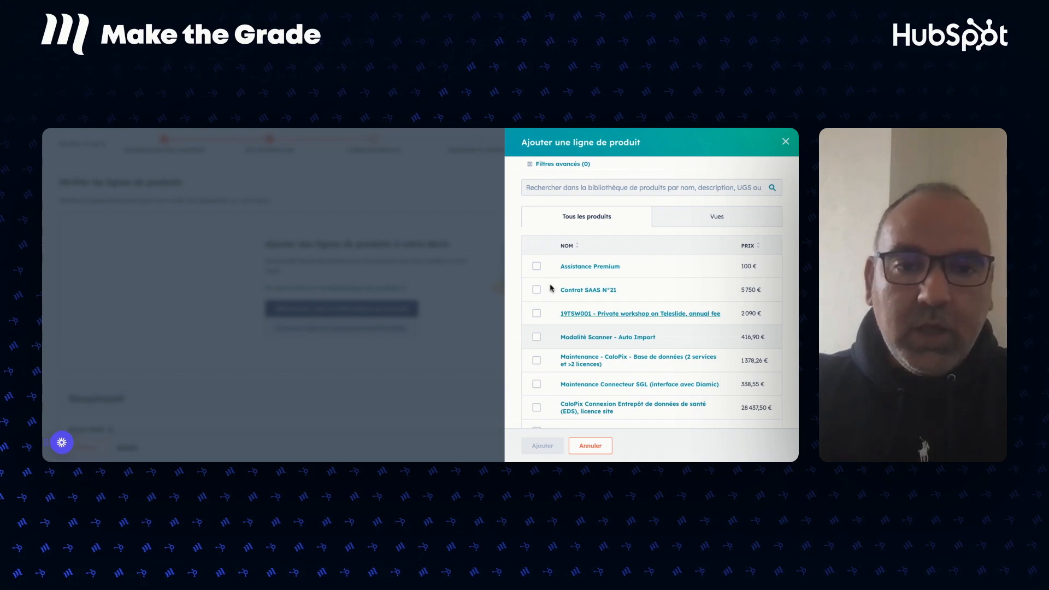
left_click(537, 267)
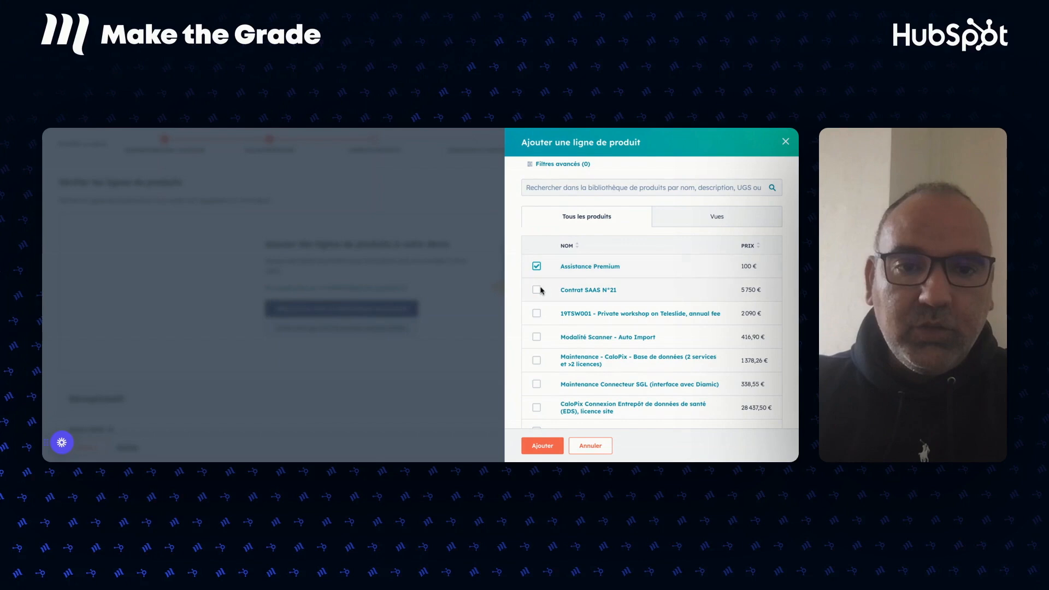
left_click(536, 290)
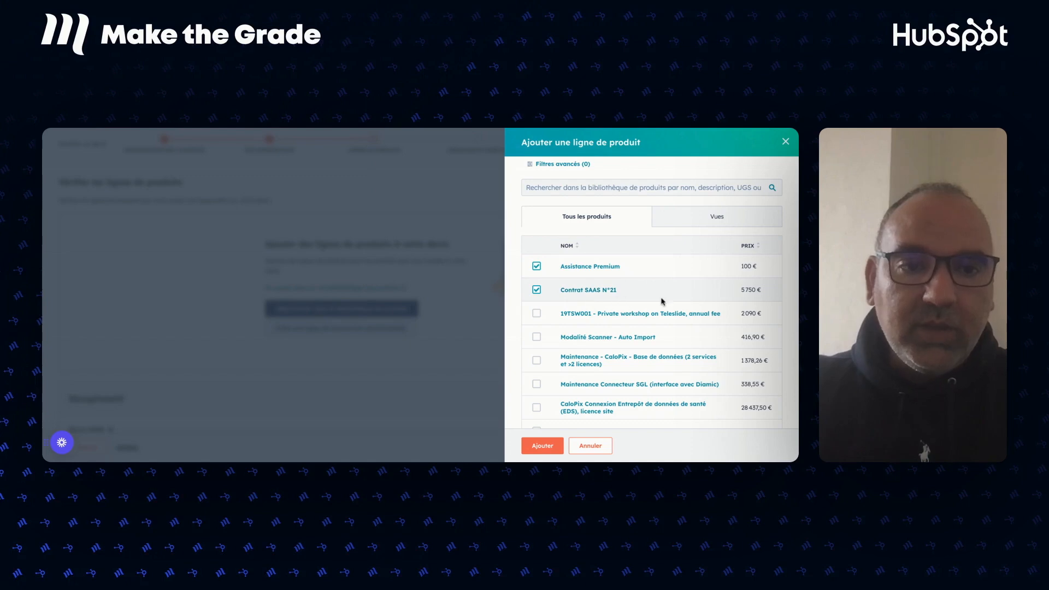
left_click(535, 450)
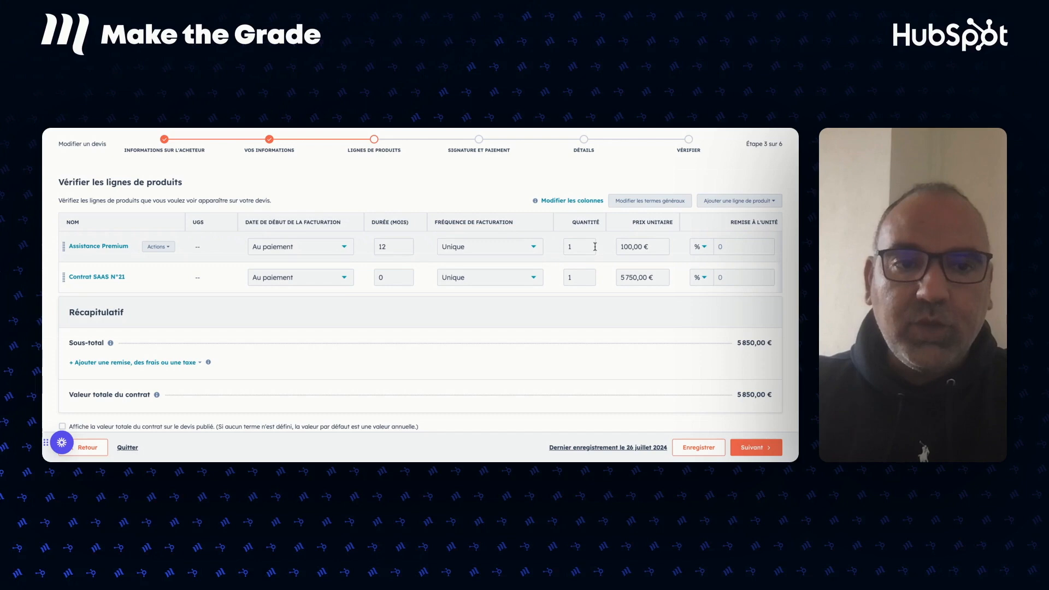
Scroll the line items to review net prices of 100 € and 5 750 €, totalling 5 850,00 €.
scroll(655, 268, "right", 4)
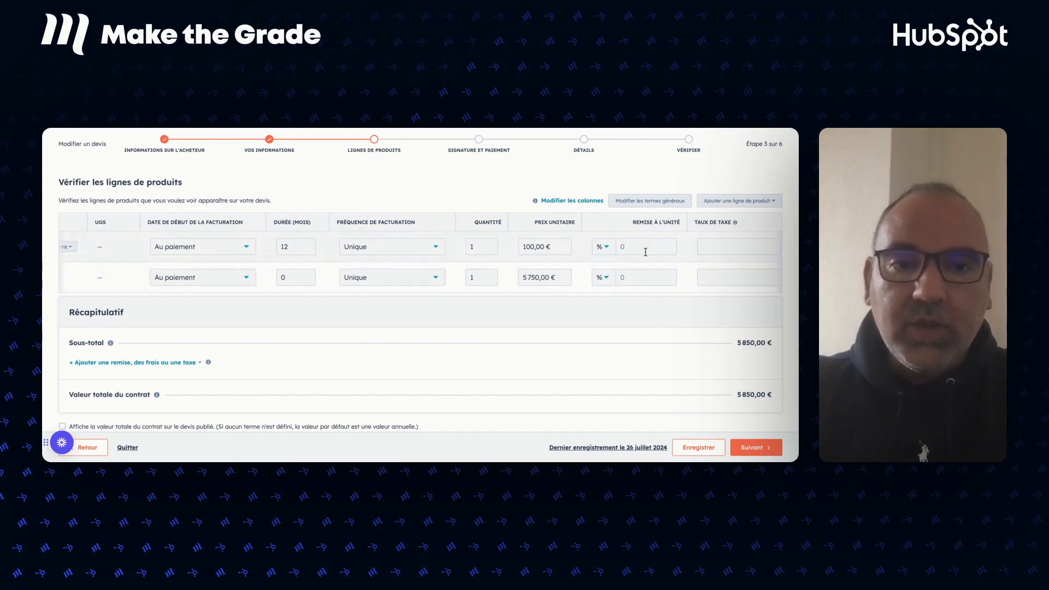
scroll(645, 252, "right", 6)
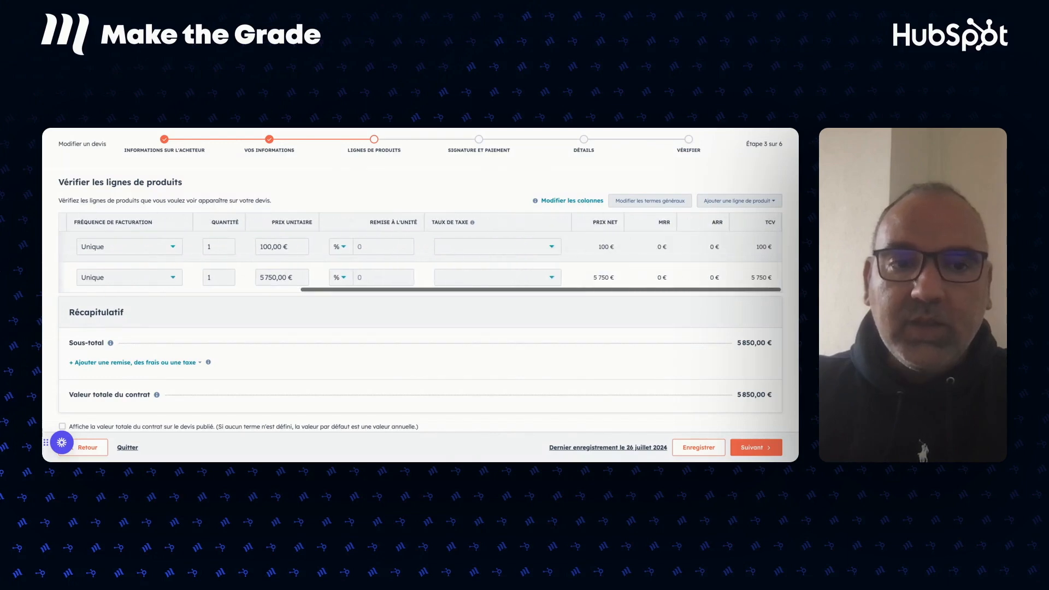
scroll(467, 312, "down", 1)
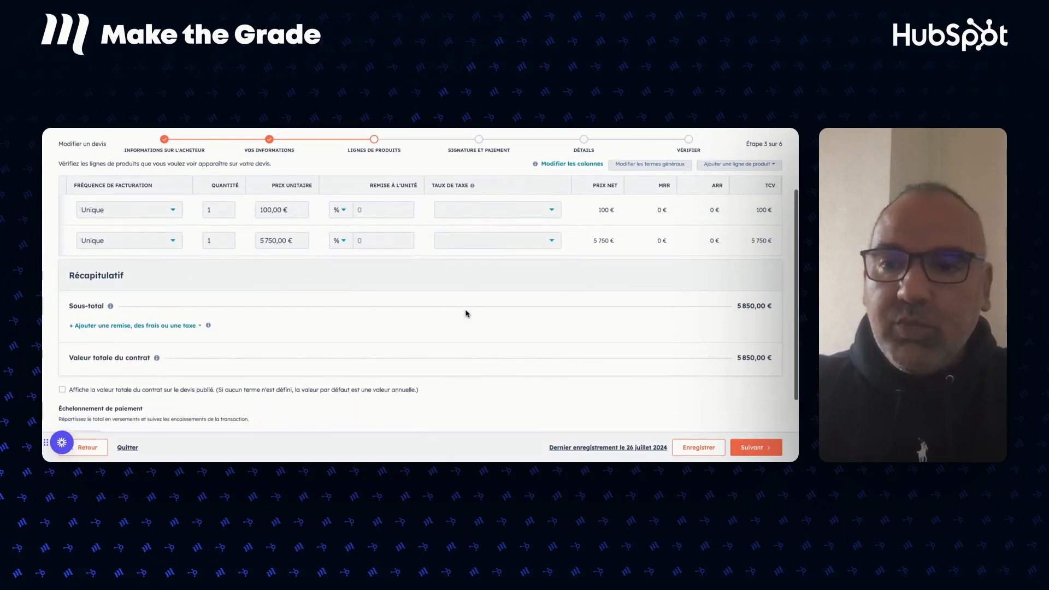
Add a one-time 20 % TVA tax, bringing the quote to 7 020,00 €, and proceed to signature.
left_click(143, 327)
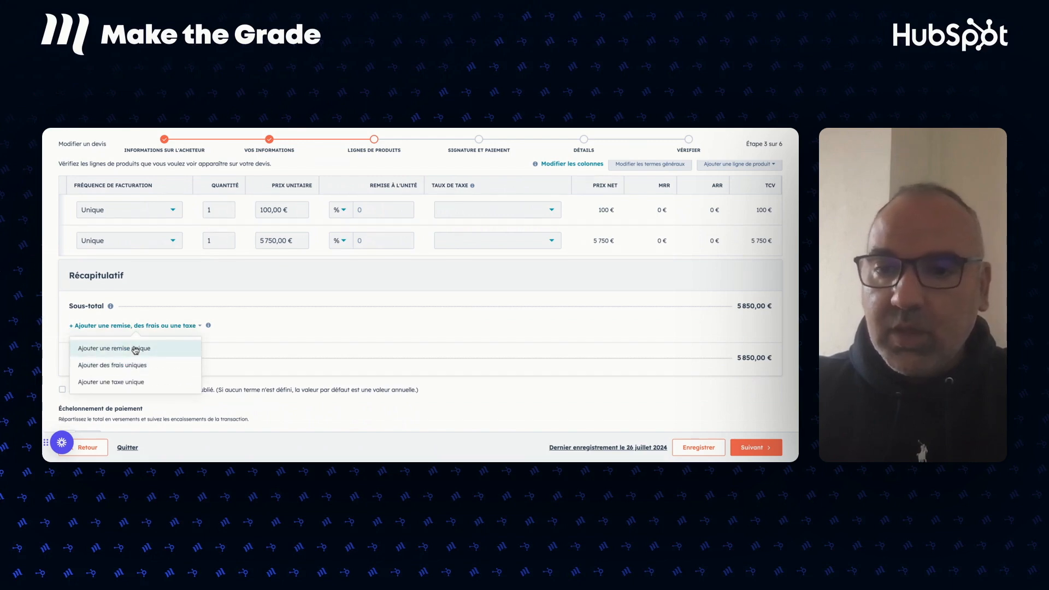
left_click(119, 383)
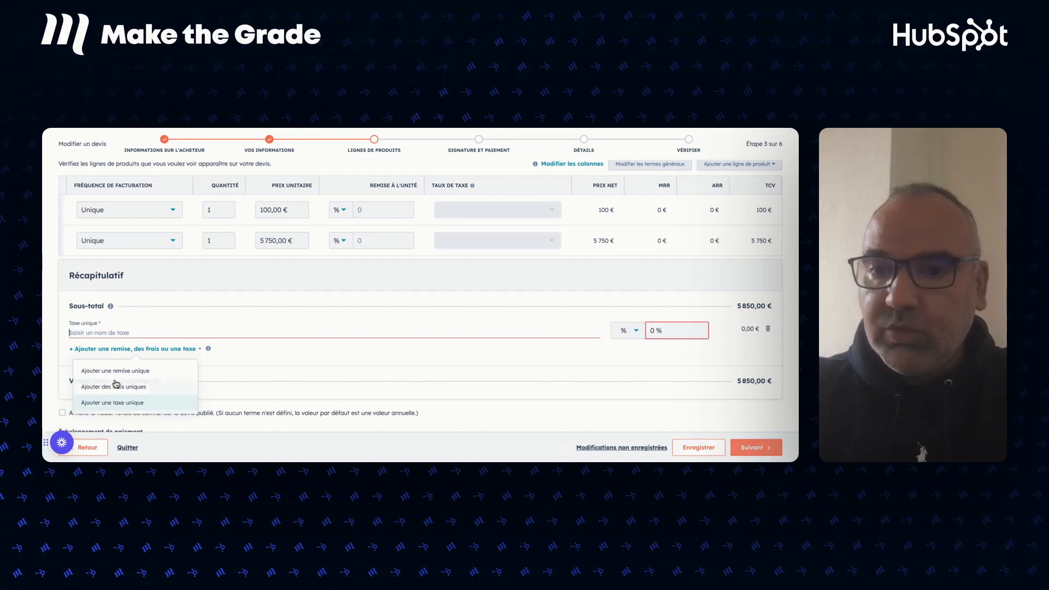
type("TVA")
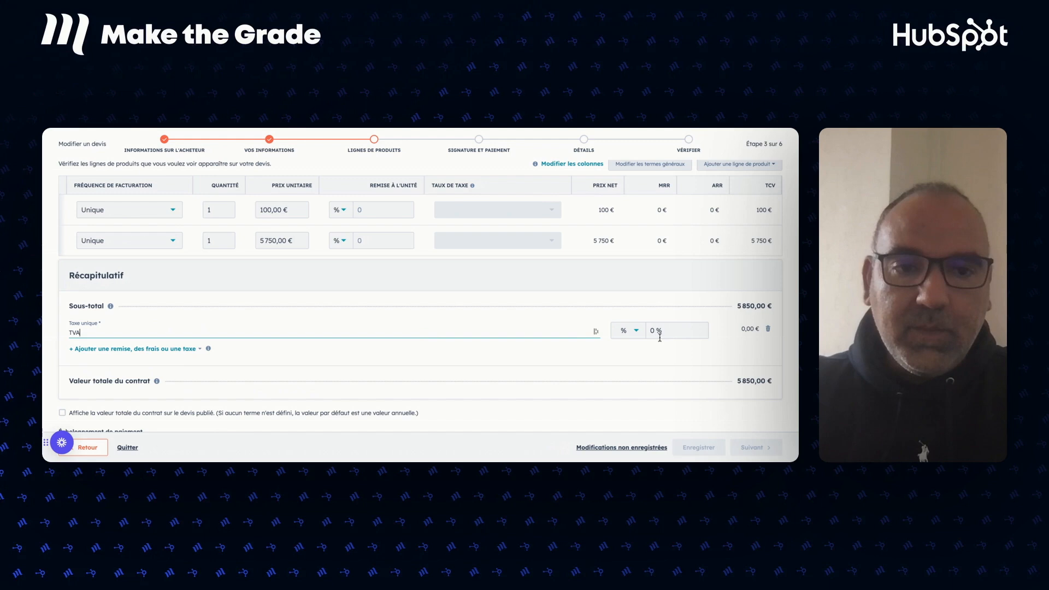
left_click(654, 331)
type("20")
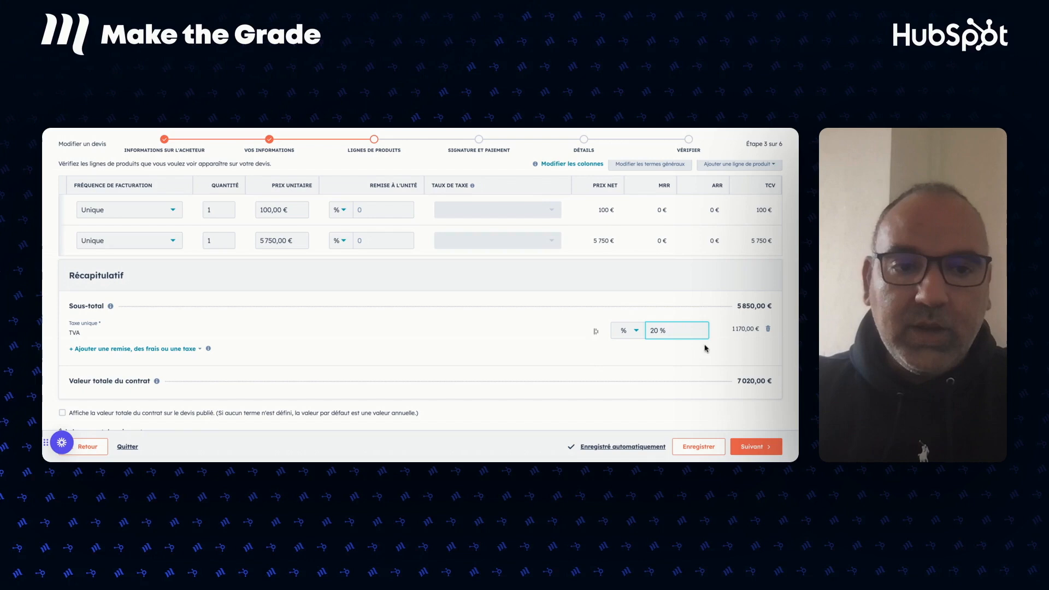
scroll(474, 341, "down", 1)
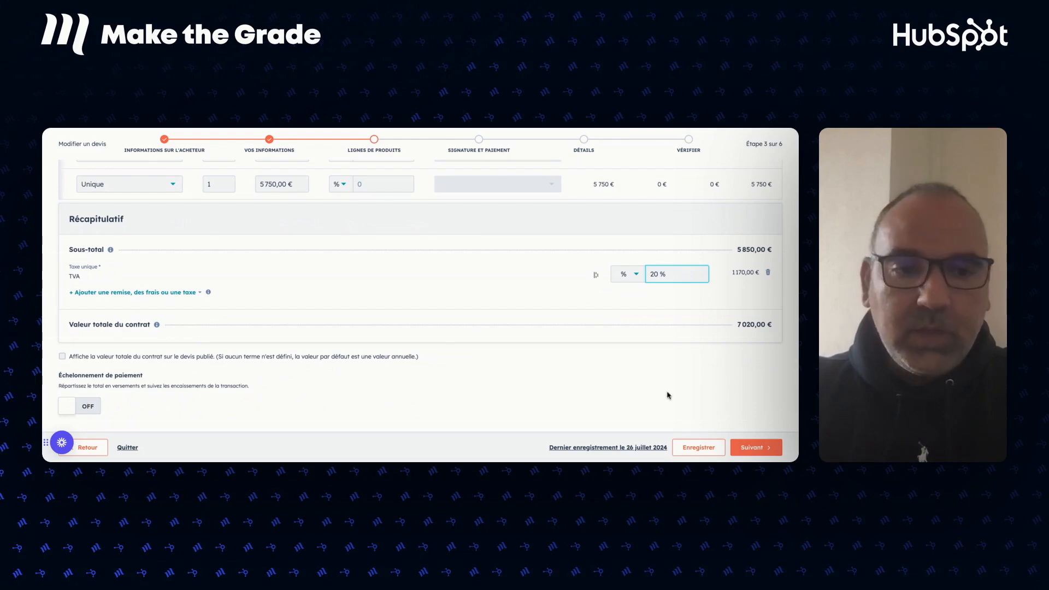
left_click(752, 448)
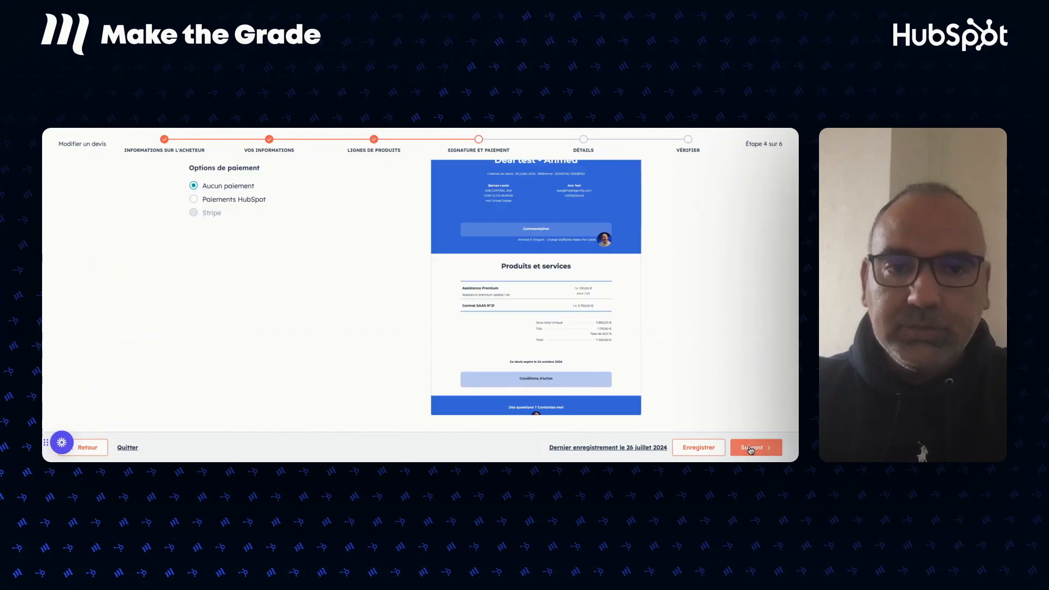
Choose 'Inclure un espace pour une signature manuscrite' under the signature options.
scroll(345, 262, "up", 3)
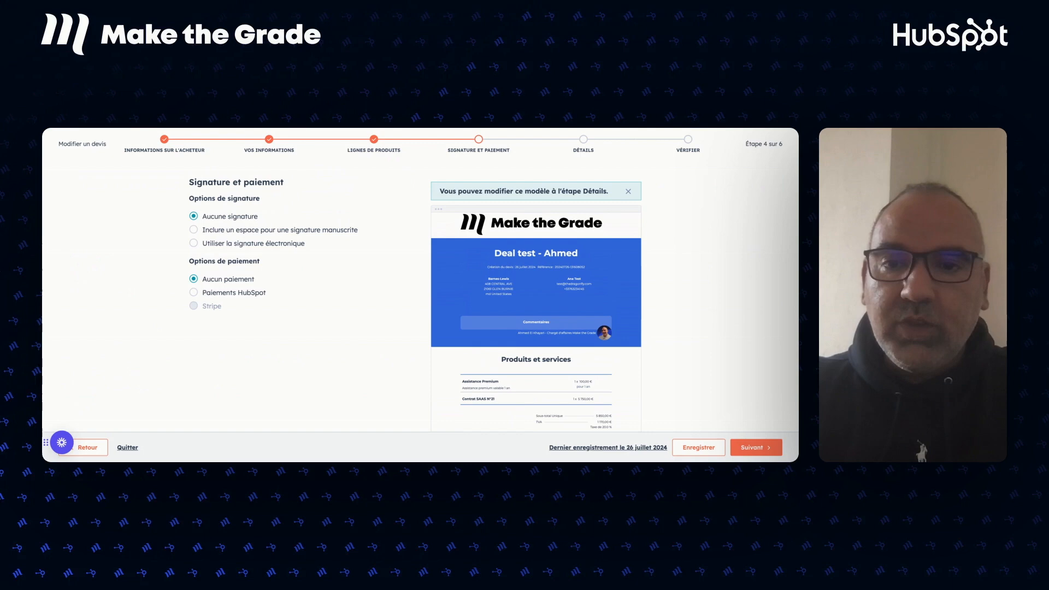
left_click(195, 230)
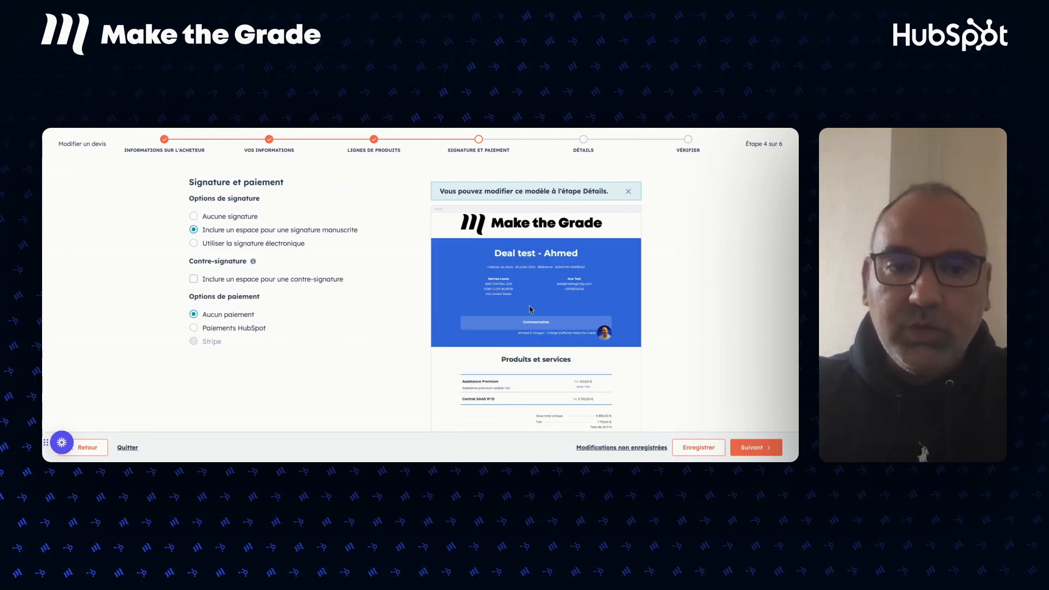
scroll(530, 312, "down", 3)
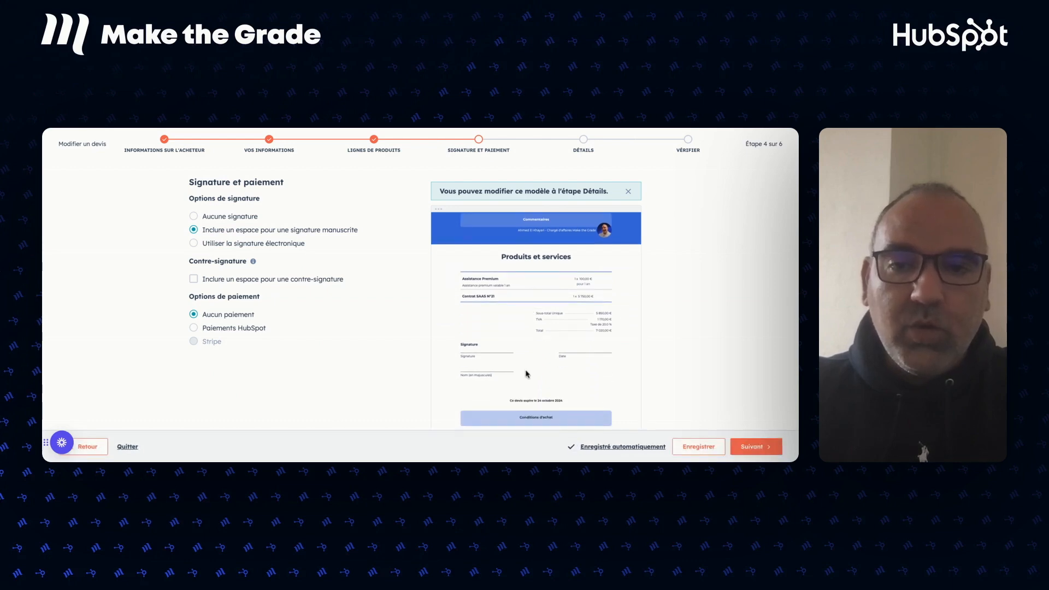
Switch the quote to electronic signature with the buyer contact as required signer, then continue to step 5.
left_click(194, 244)
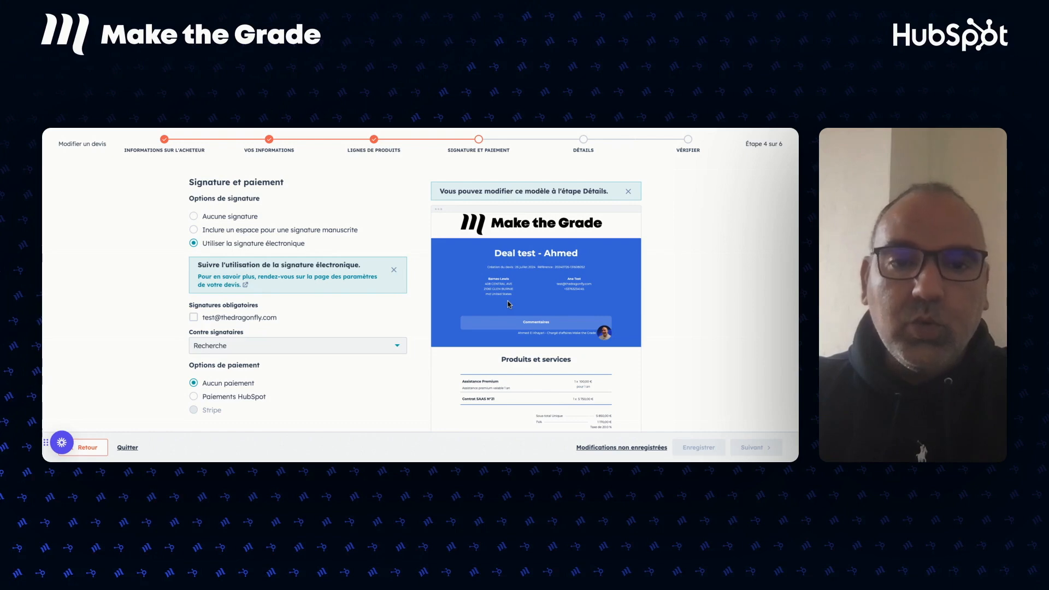
scroll(508, 304, "down", 3)
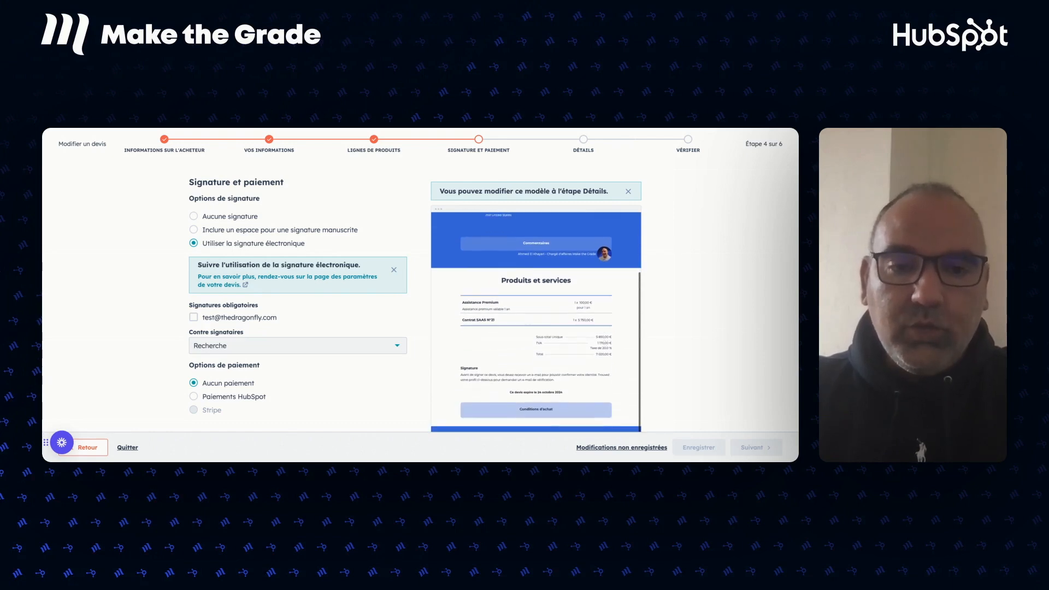
scroll(535, 323, "down", 1)
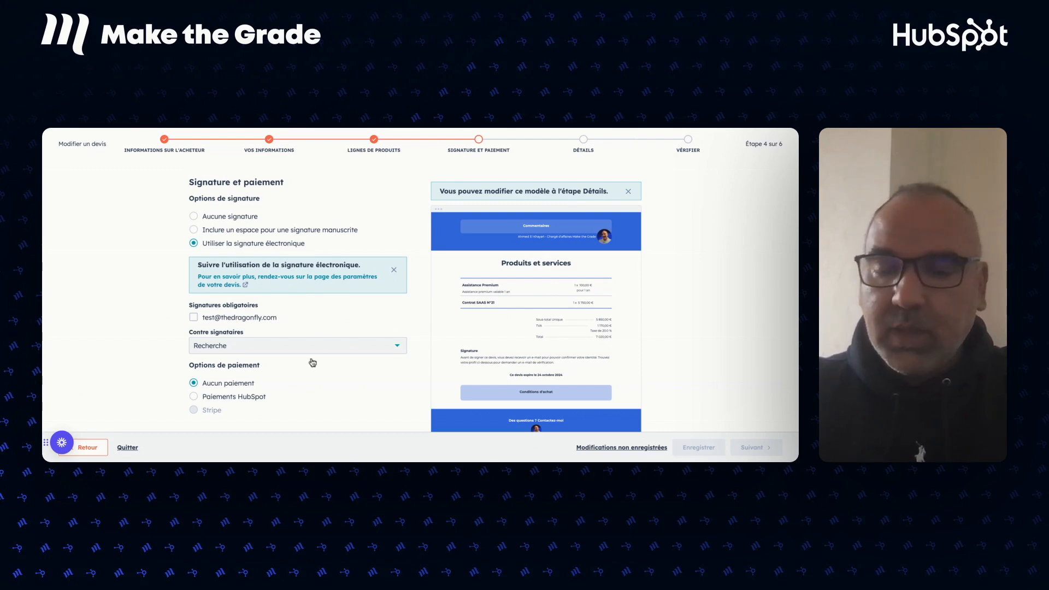
left_click(194, 320)
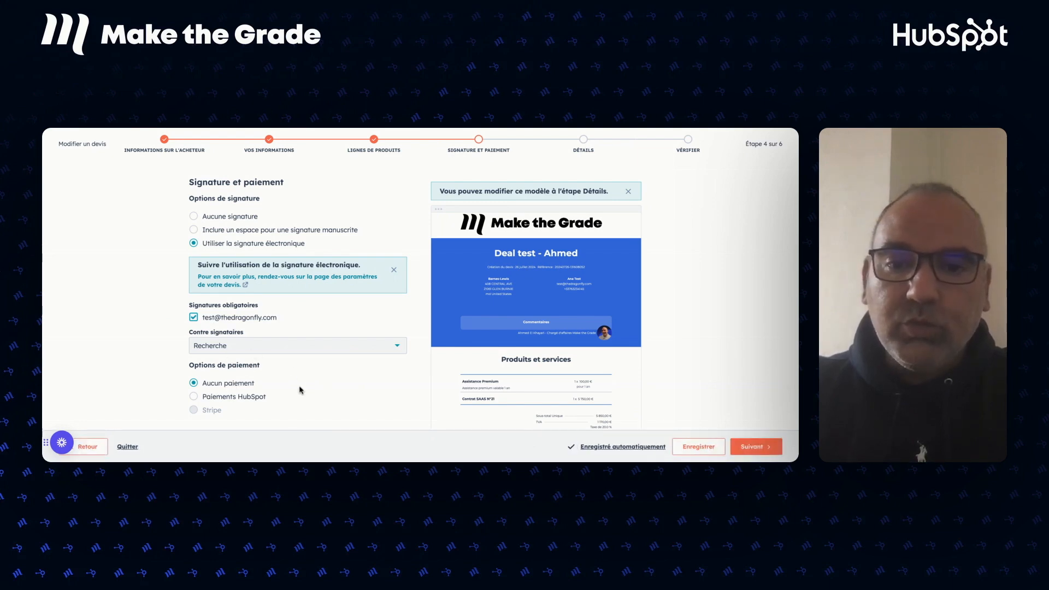
scroll(299, 389, "down", 3)
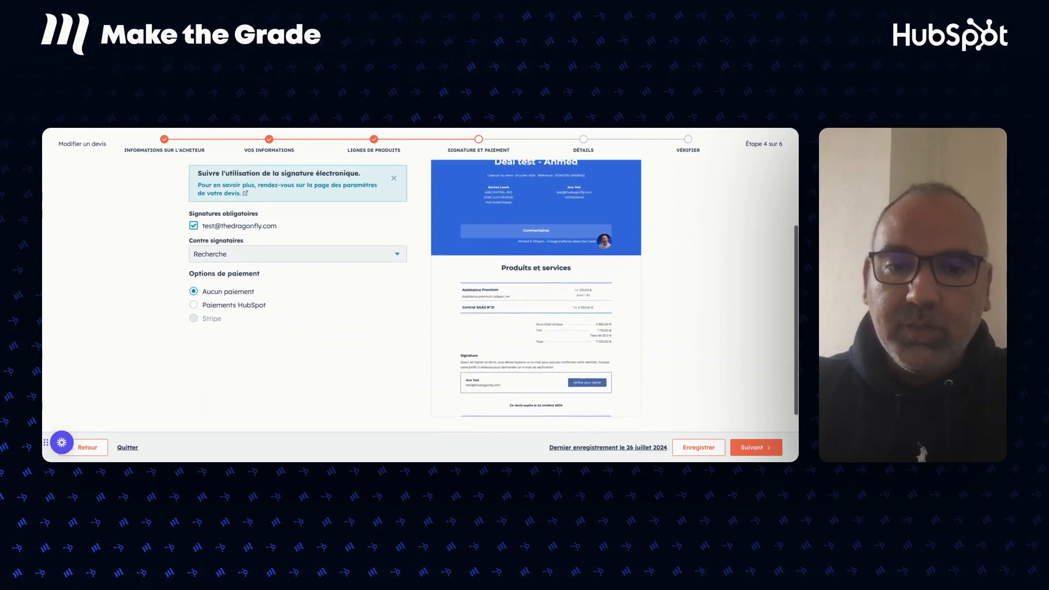
scroll(415, 295, "down", 1)
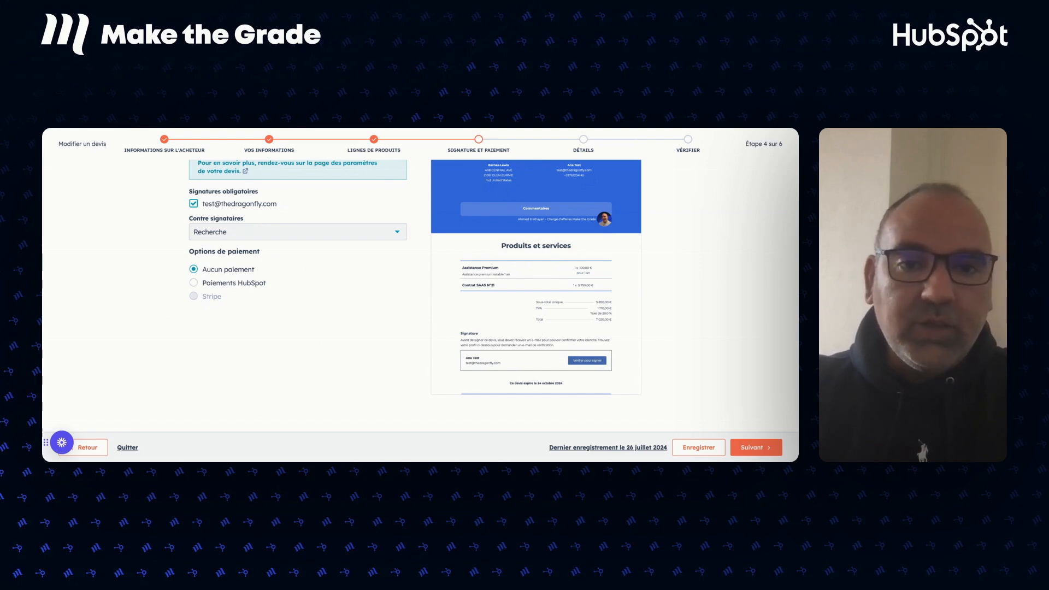
scroll(389, 313, "up", 3)
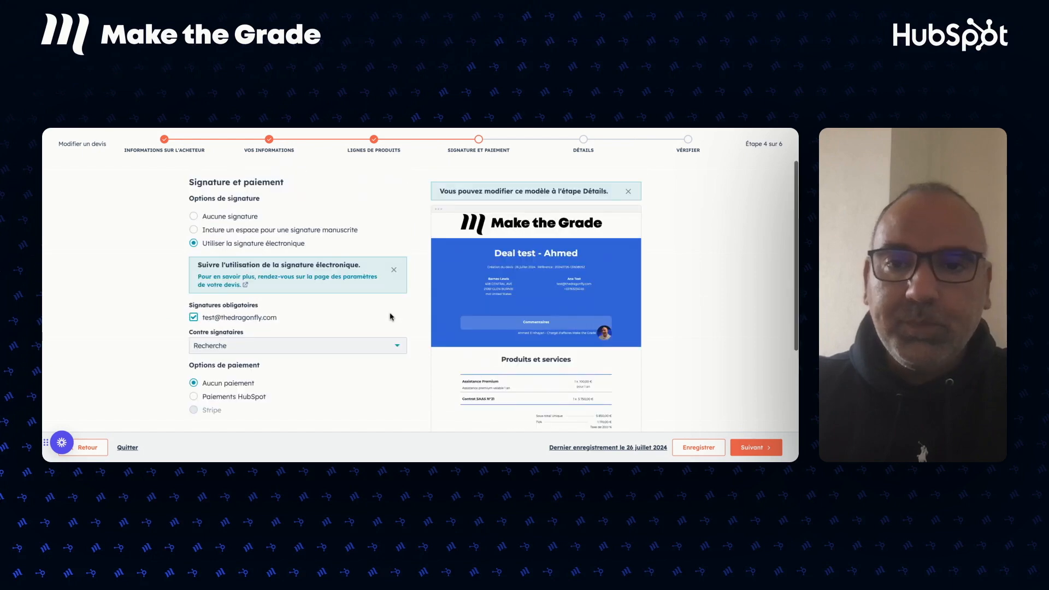
left_click(748, 451)
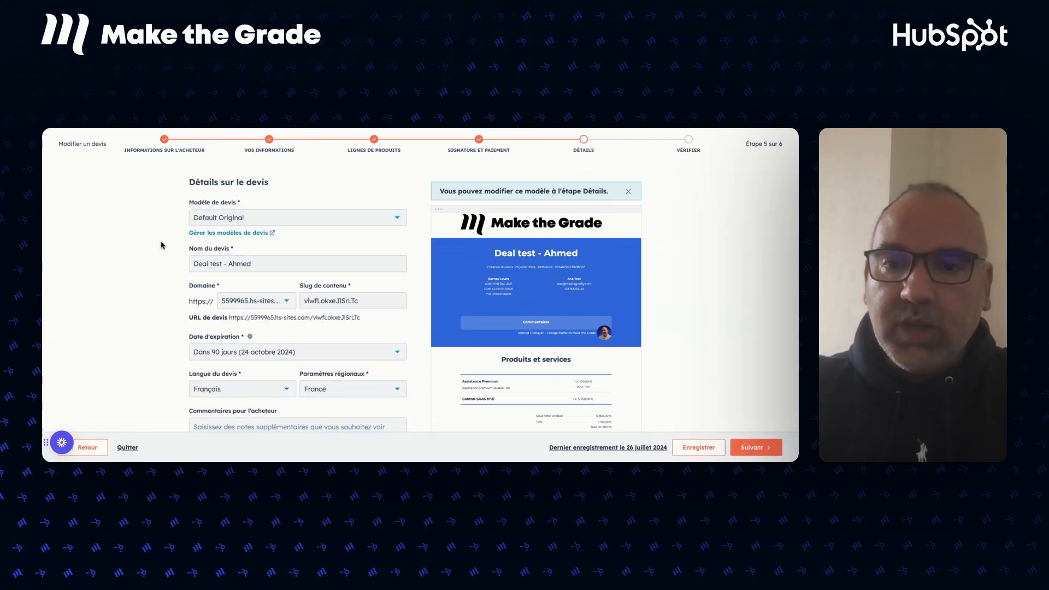
scroll(306, 243, "down", 1)
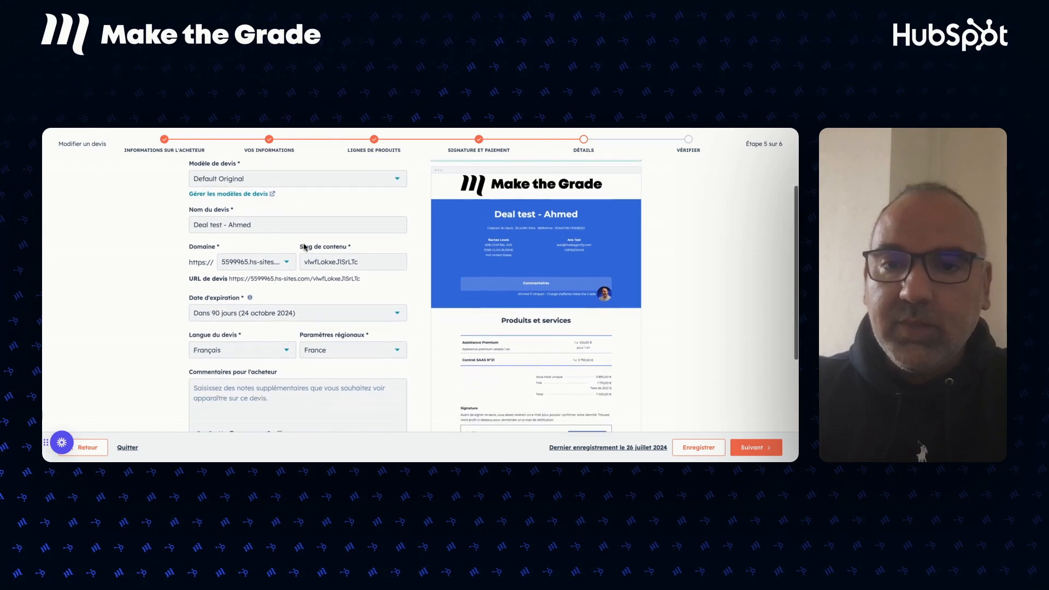
scroll(304, 247, "up", 1)
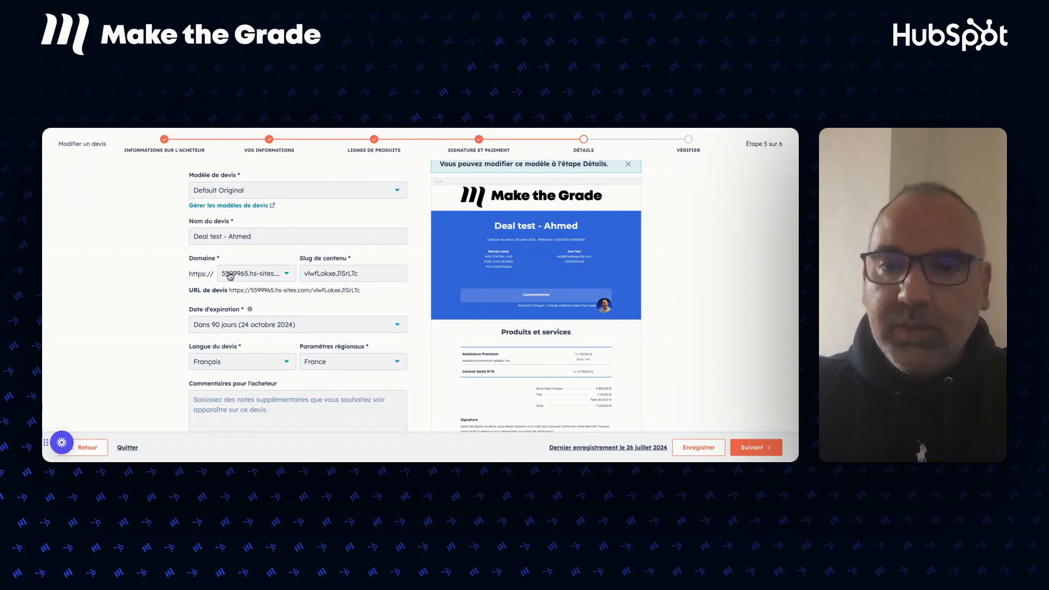
scroll(348, 311, "down", 3)
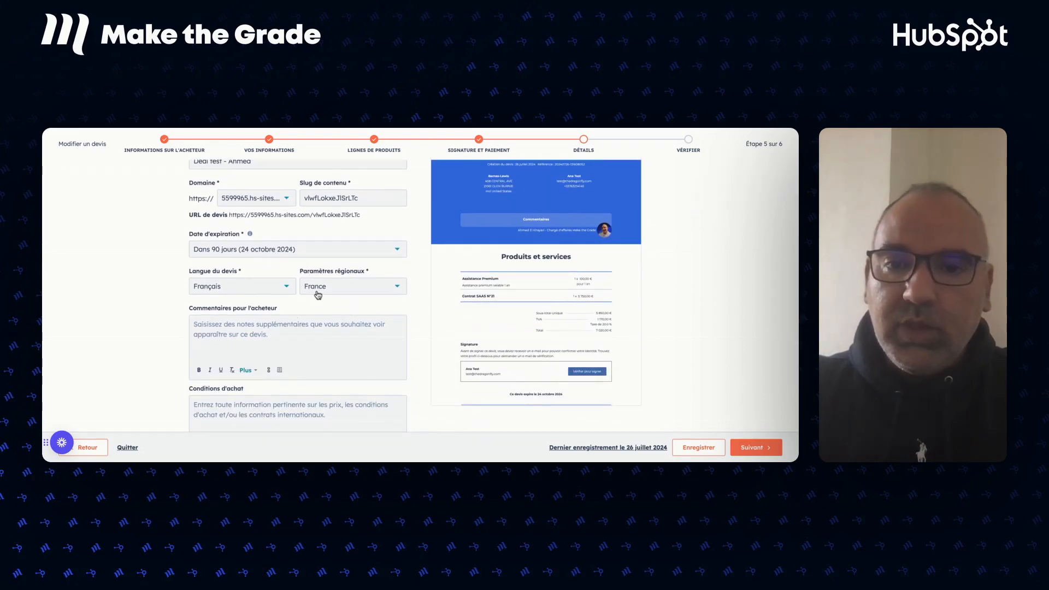
left_click(312, 340)
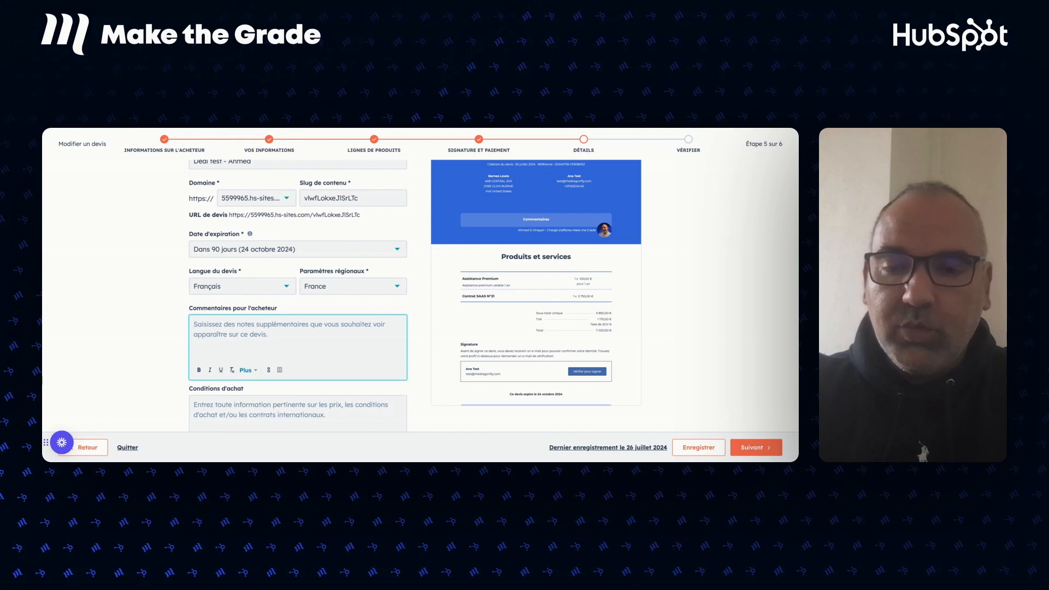
Add the buyer comment 'Bonjour, voici votre devis personnalisé' and advance to the Vérifier step.
type("Bonjour,")
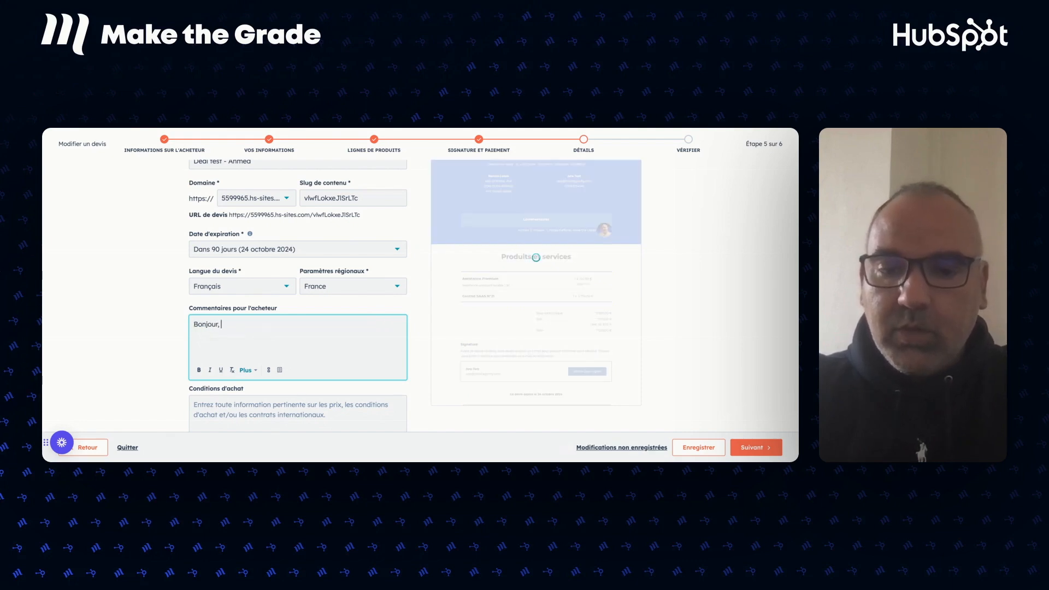
type(" voici vo")
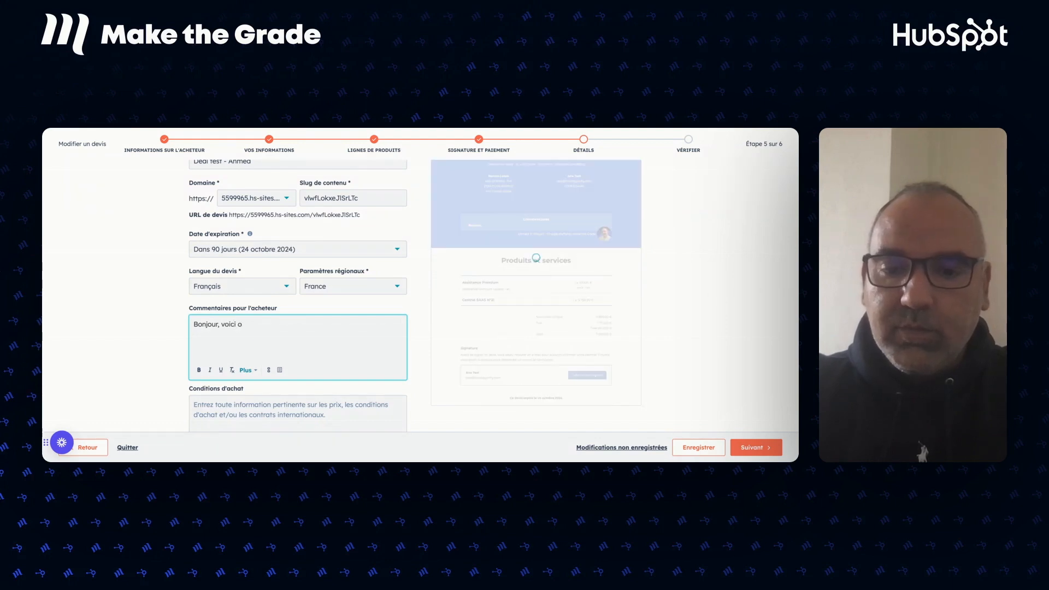
type("tre devis per")
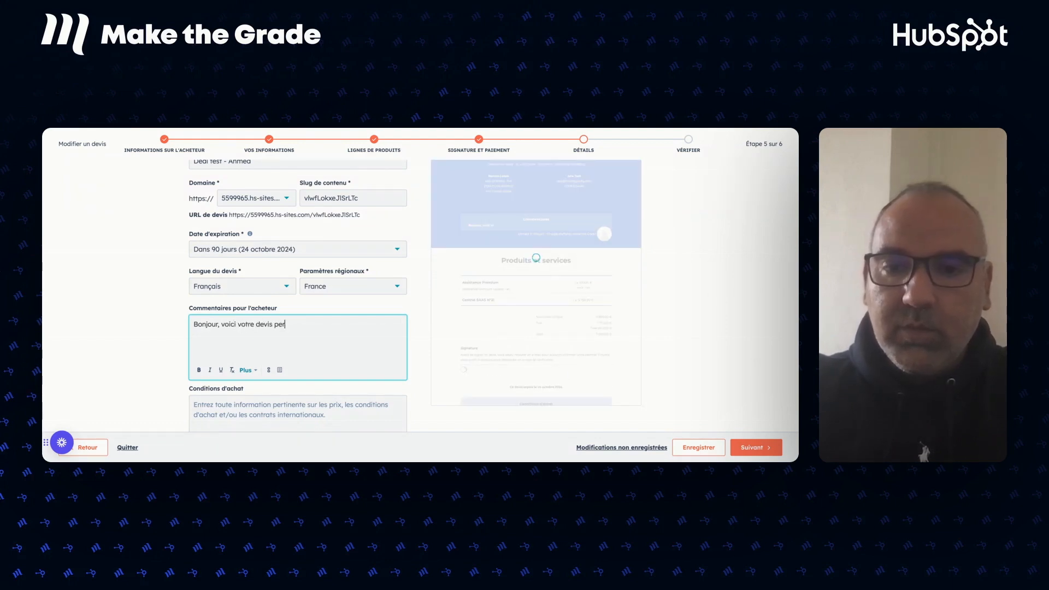
type("sonnalisé")
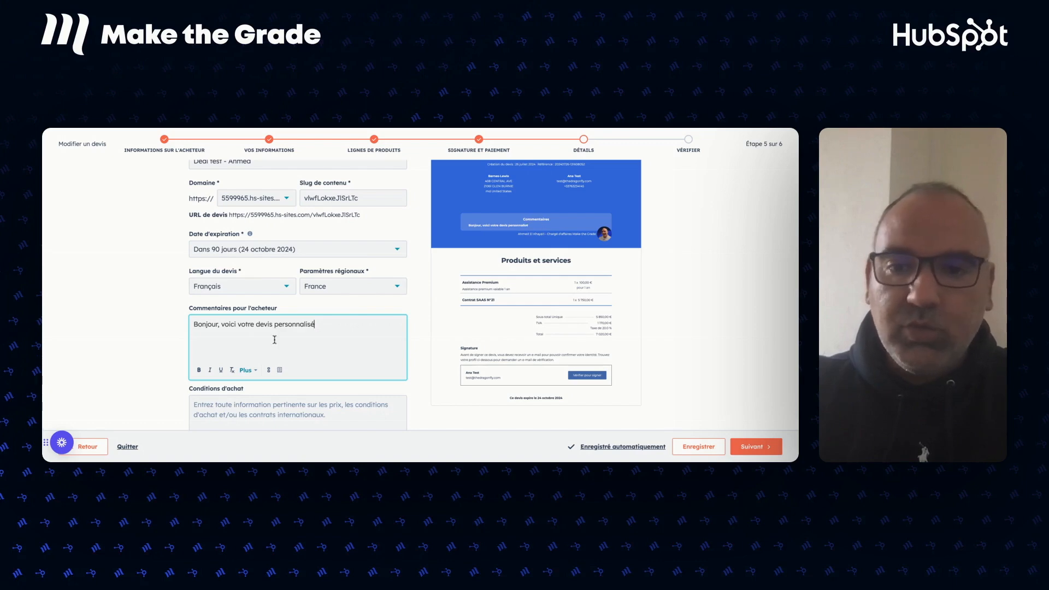
left_click(272, 394)
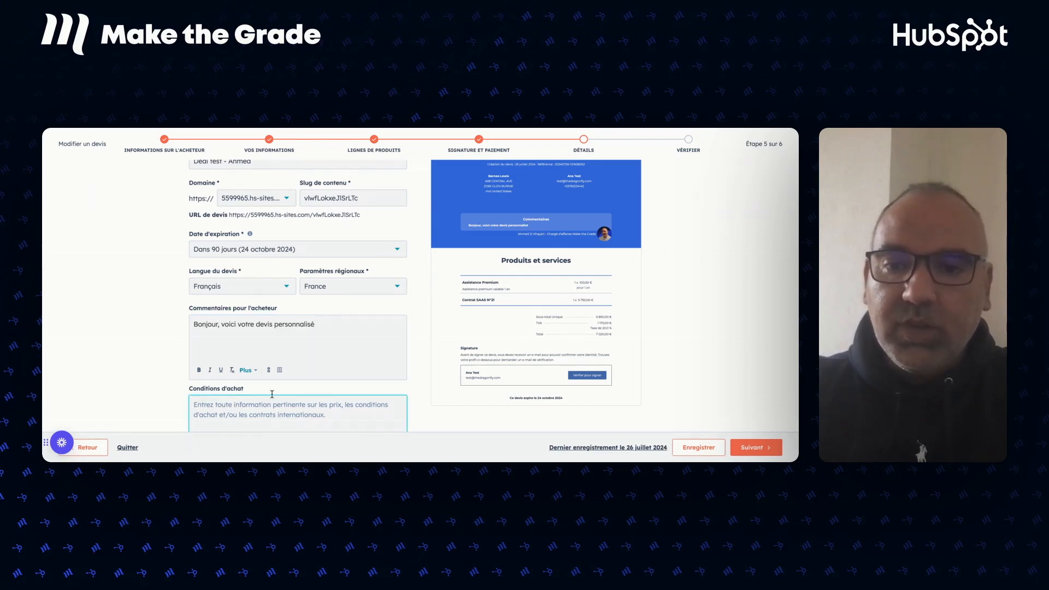
scroll(272, 394, "down", 1)
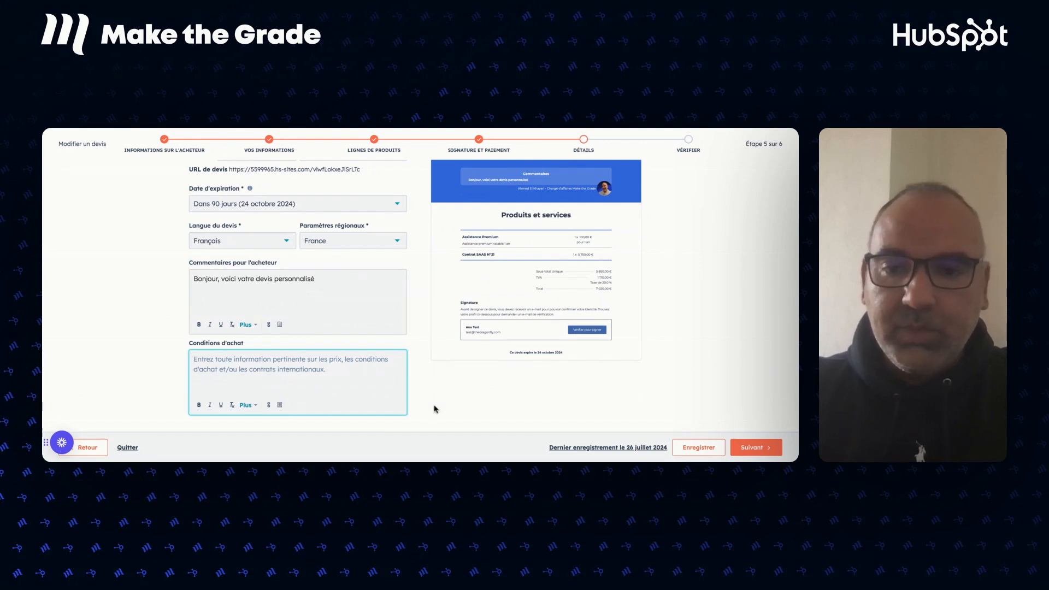
left_click(752, 449)
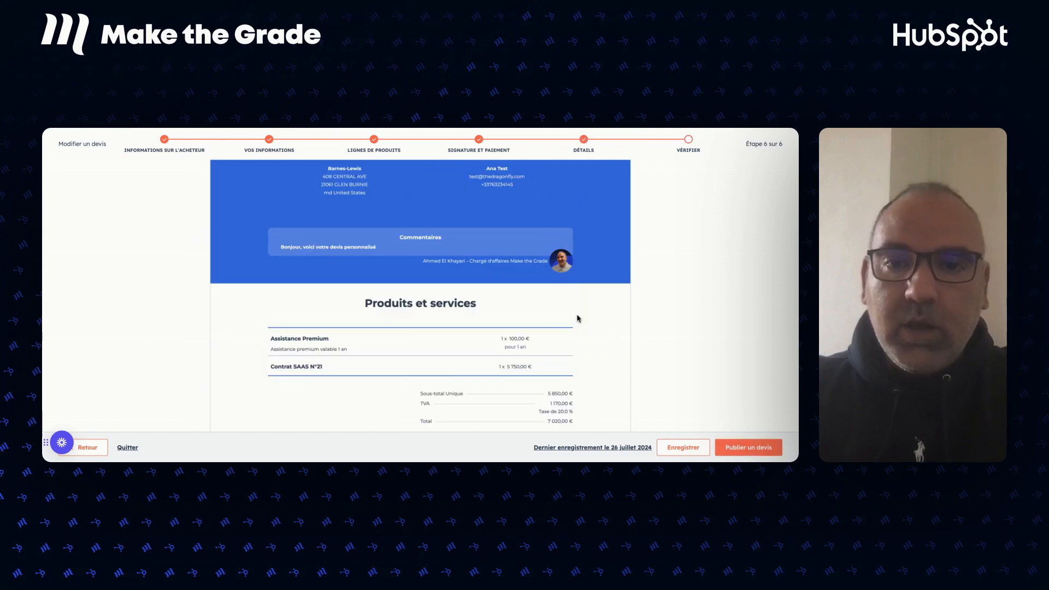
scroll(568, 277, "up", 3)
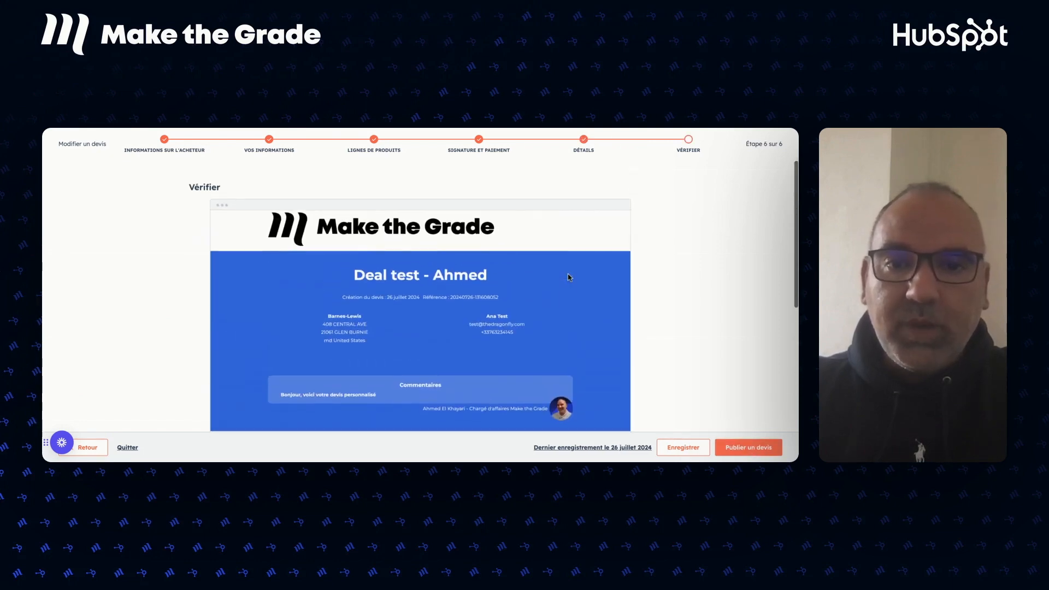
scroll(568, 277, "down", 5)
scroll(362, 277, "down", 2)
scroll(362, 277, "up", 8)
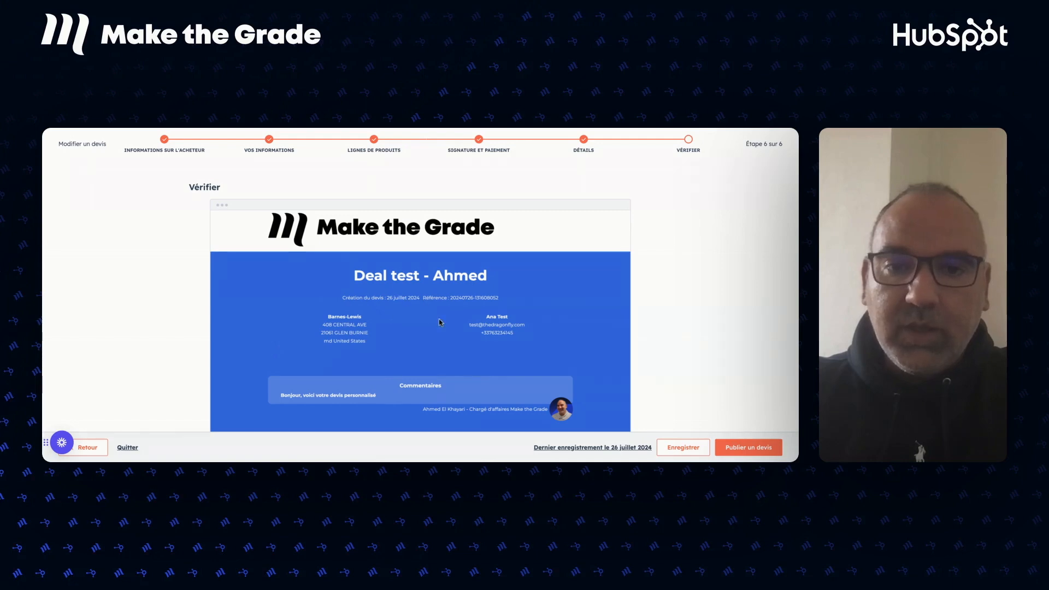
scroll(448, 344, "down", 3)
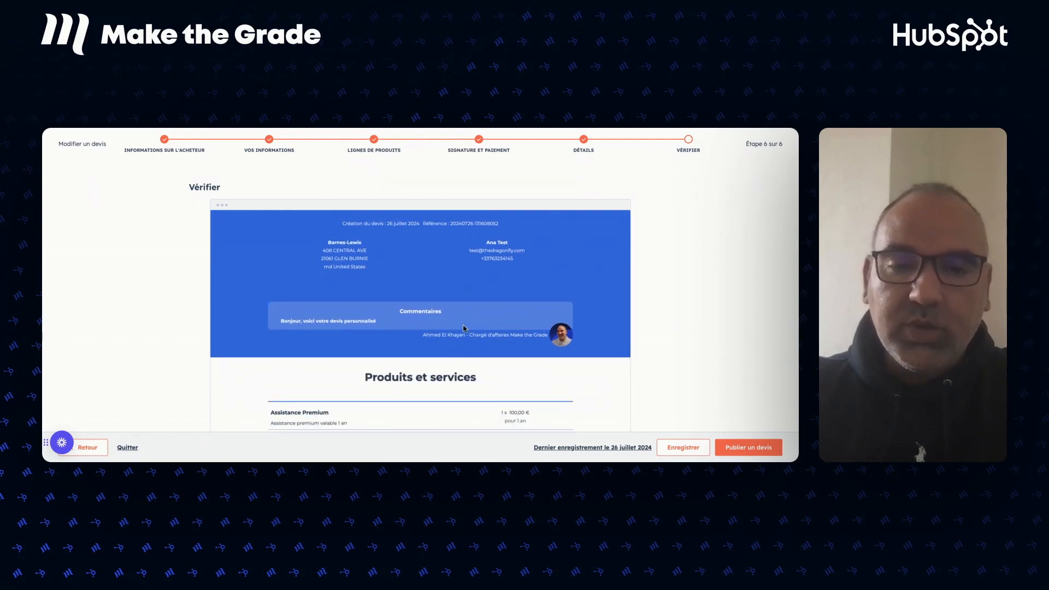
scroll(465, 326, "down", 5)
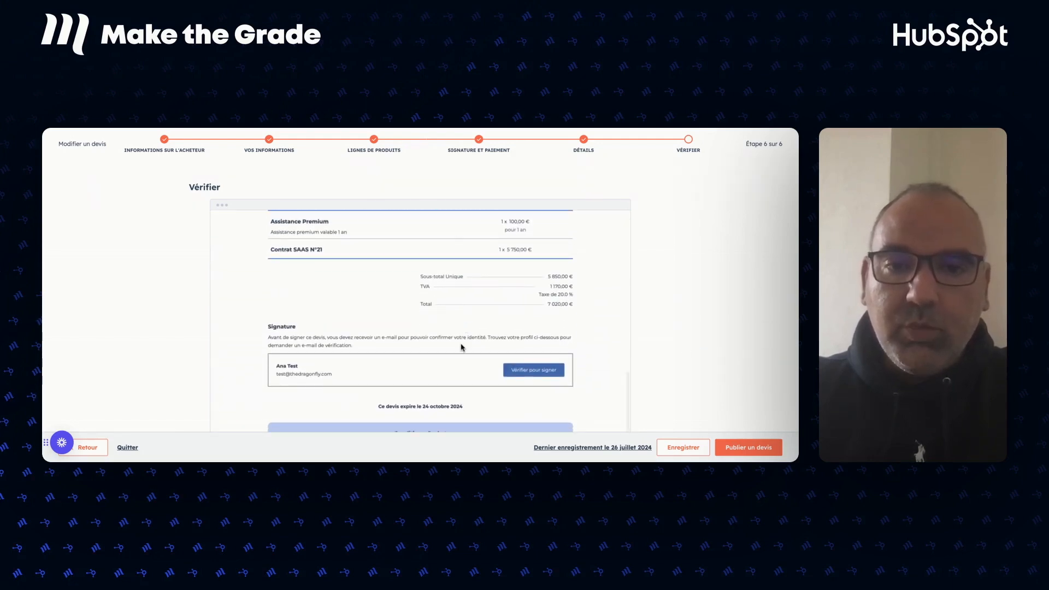
scroll(472, 393, "down", 1)
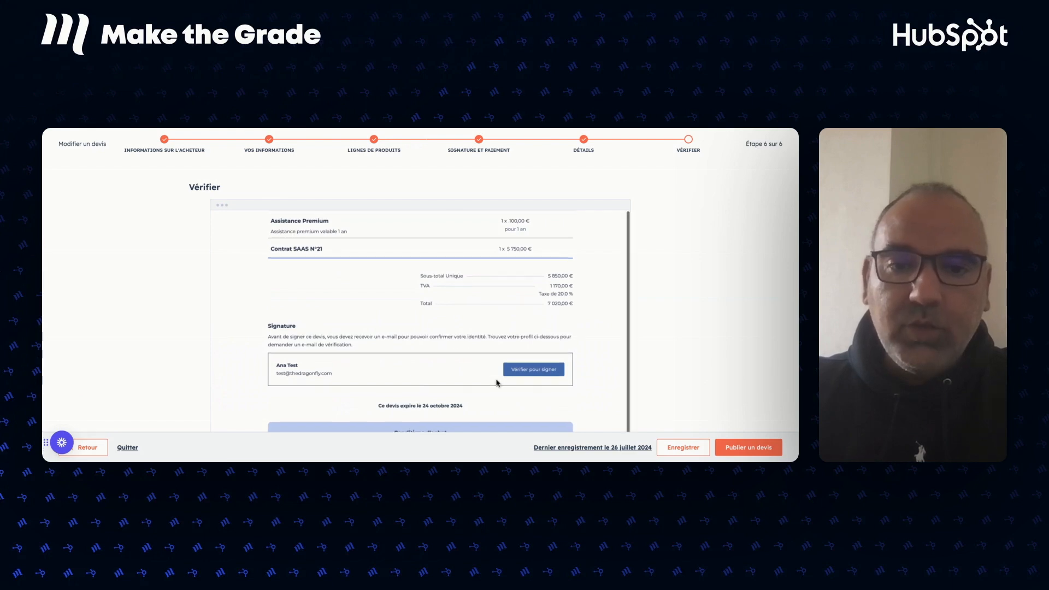
scroll(464, 385, "down", 3)
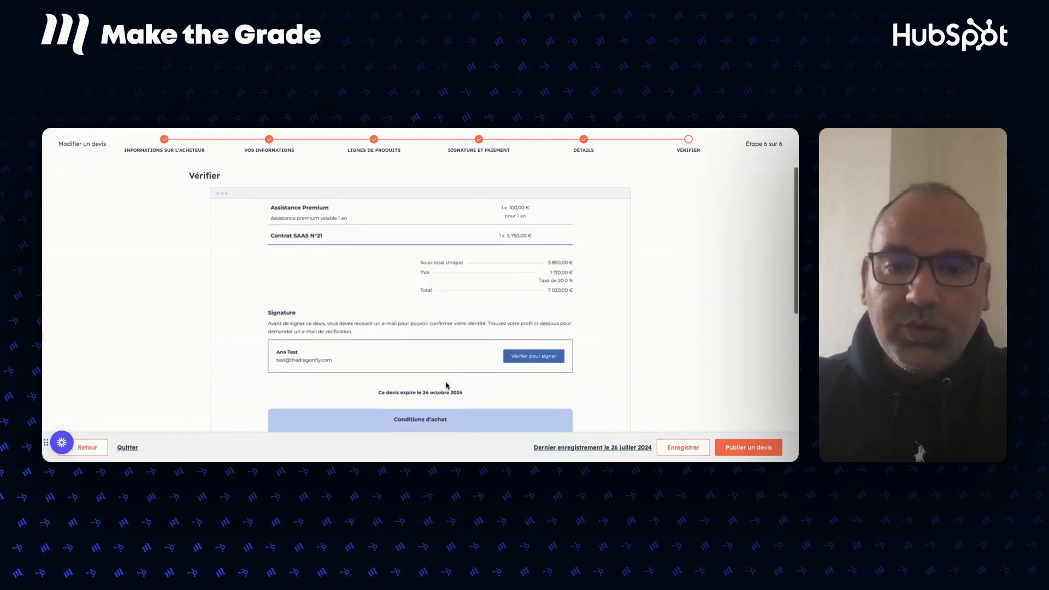
scroll(489, 384, "down", 3)
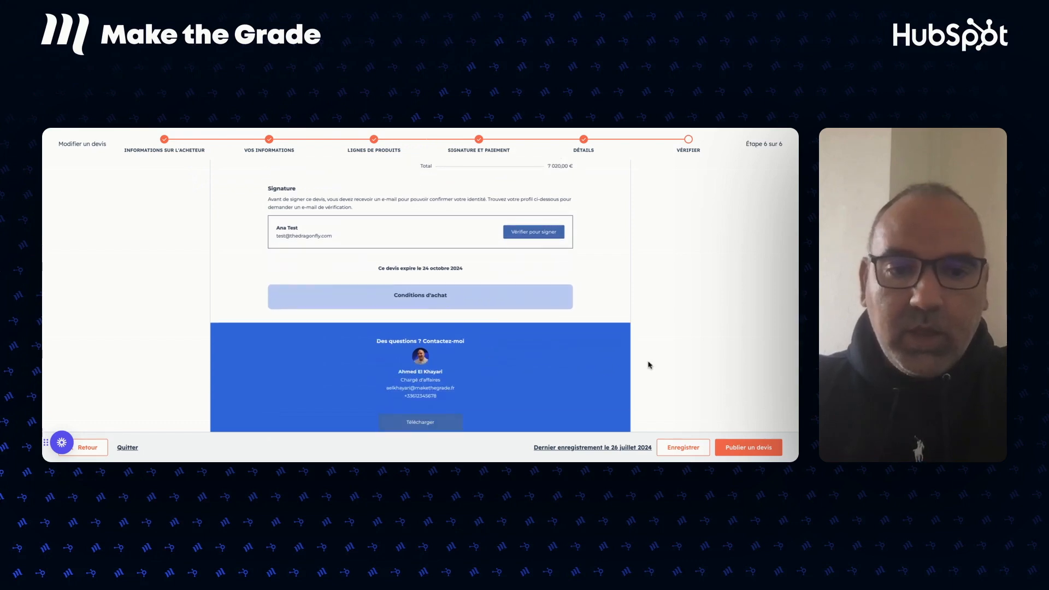
scroll(562, 369, "down", 2)
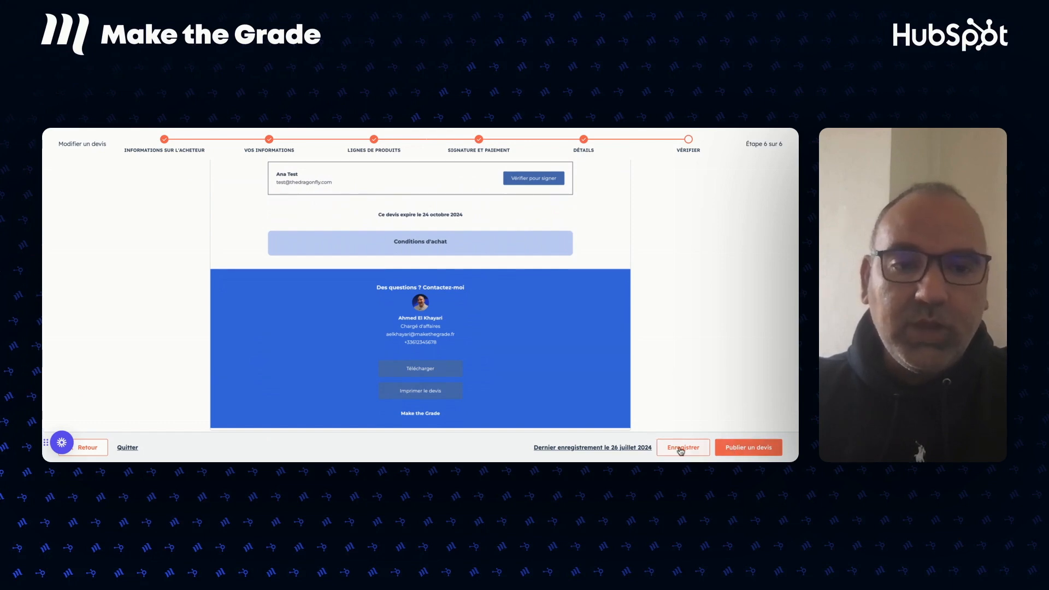
Publish the Deal test - Ahmed quote from the Vérifier step.
left_click(740, 448)
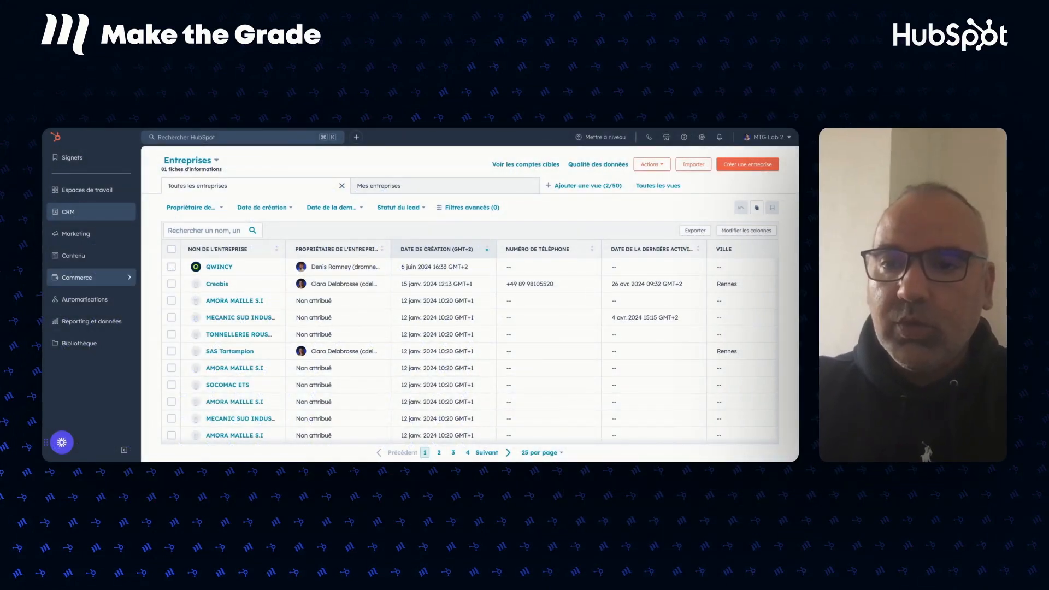
In the Devis list, copy the shareable link of the Deal test - Ahmed quote.
left_click(77, 284)
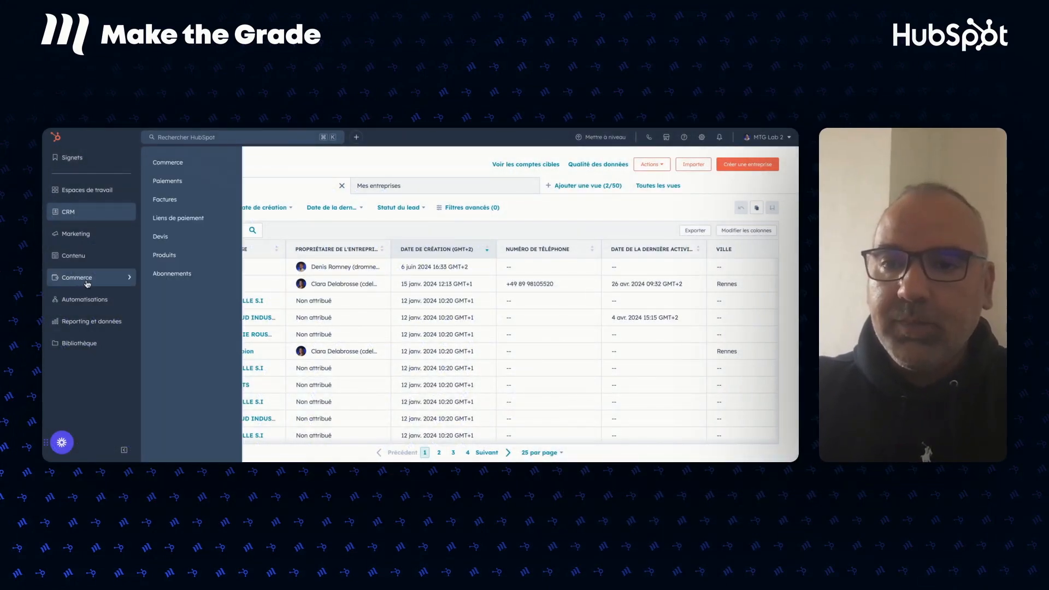
left_click(161, 236)
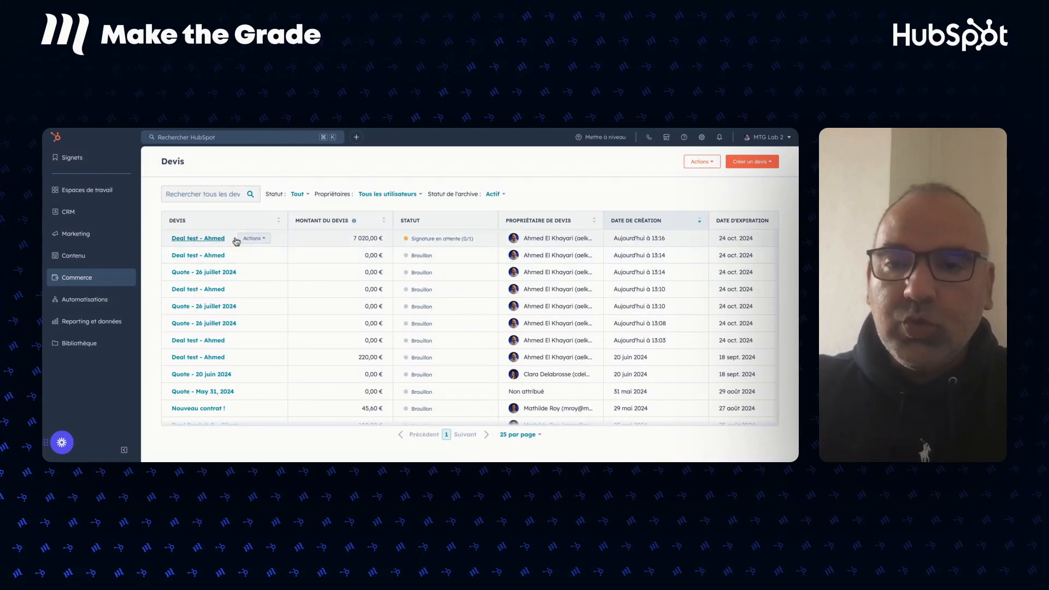
left_click(261, 239)
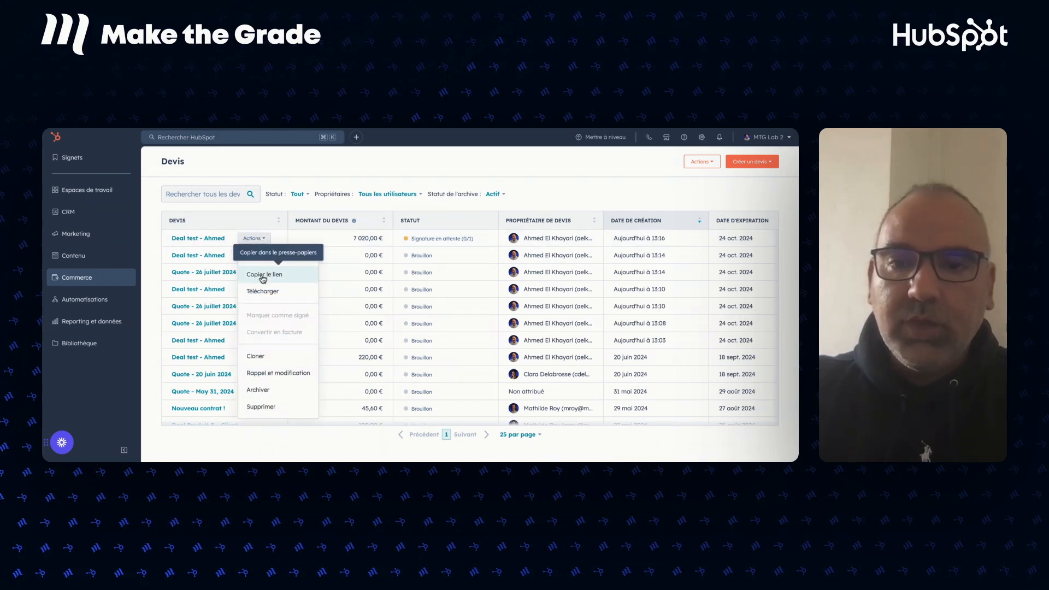
left_click(263, 275)
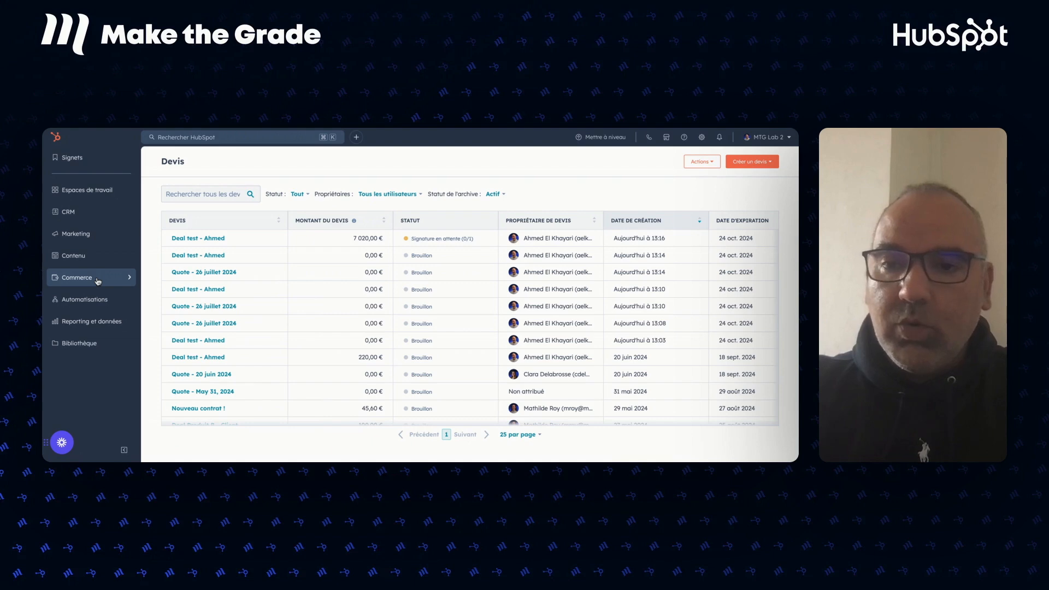
Find 'Ahmed' on the CRM Transactions board and open the Deal test - Ahmed deal.
left_click(89, 218)
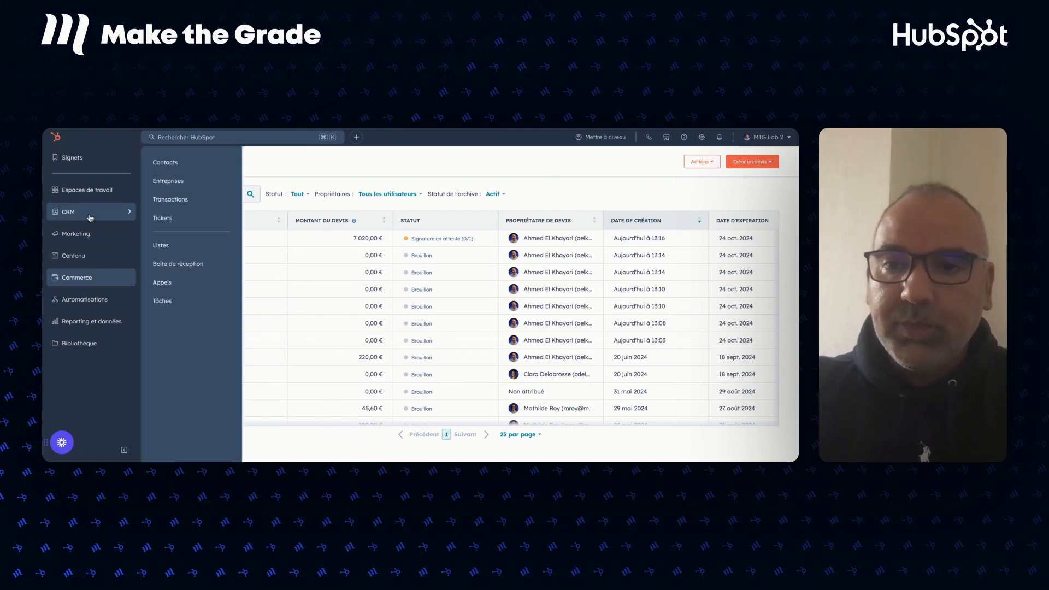
left_click(173, 200)
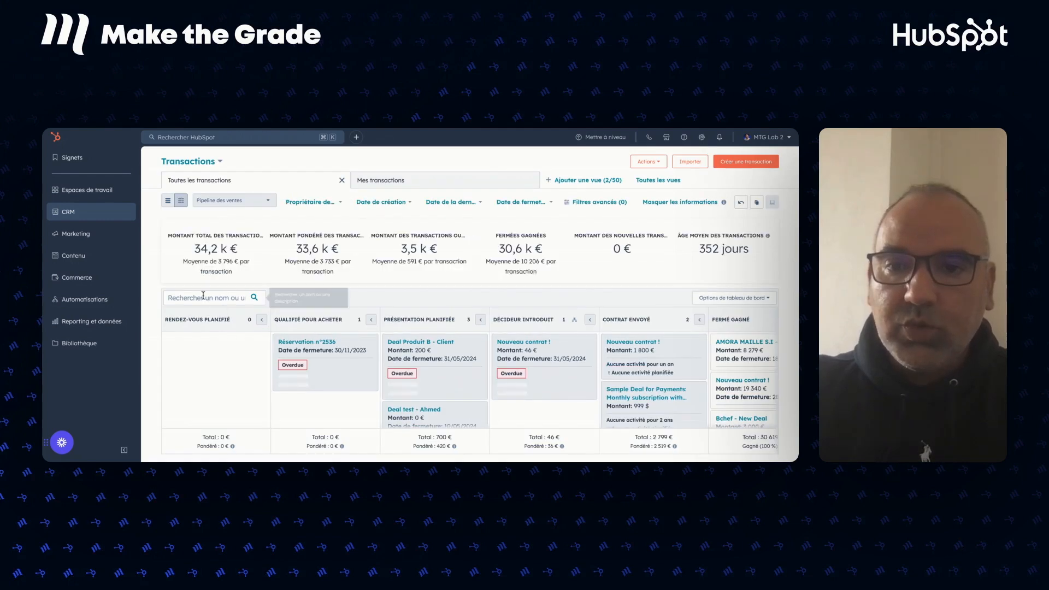
left_click(185, 298)
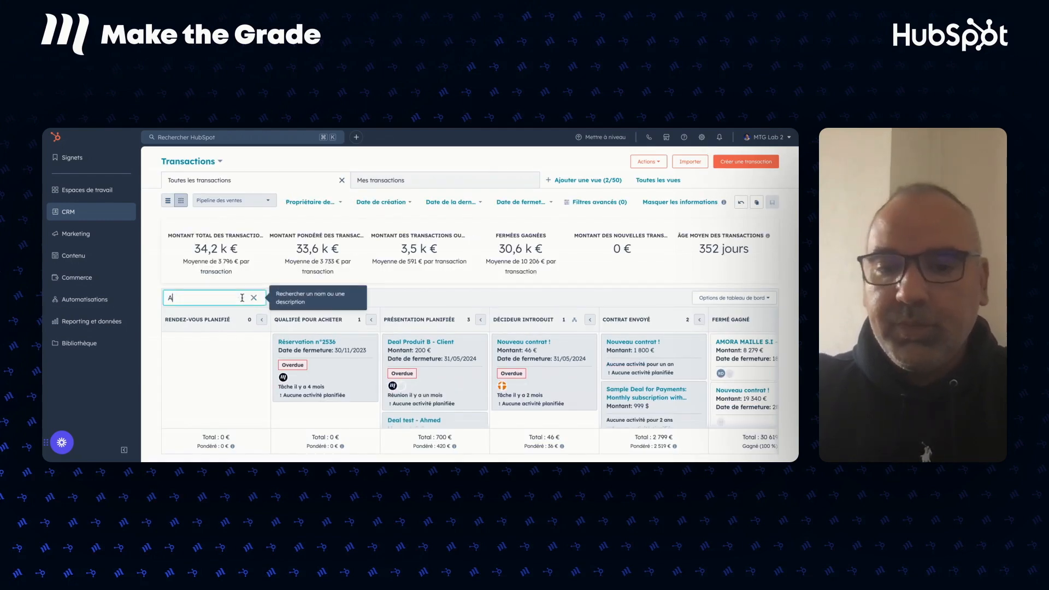
type("Ahmed")
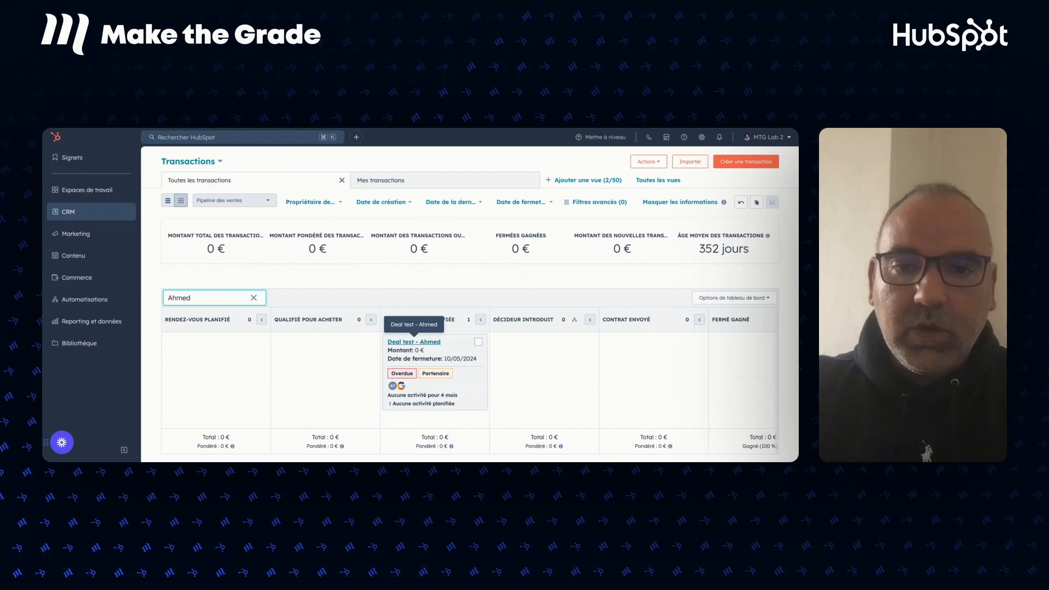
left_click(420, 344)
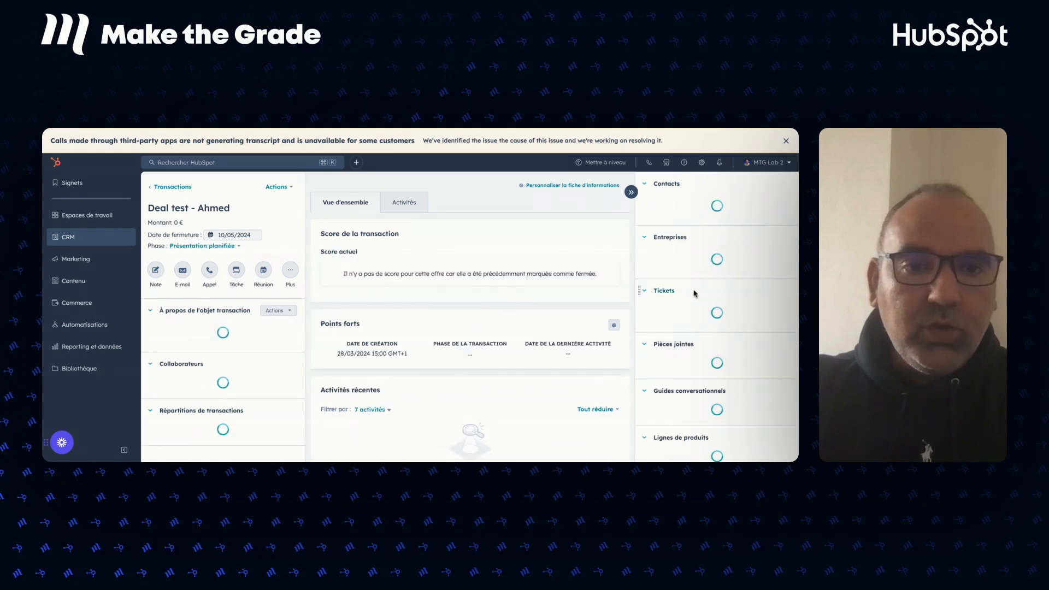
Scroll the deal record down to the Lignes de produits and Devis (5) sections.
scroll(696, 282, "down", 3)
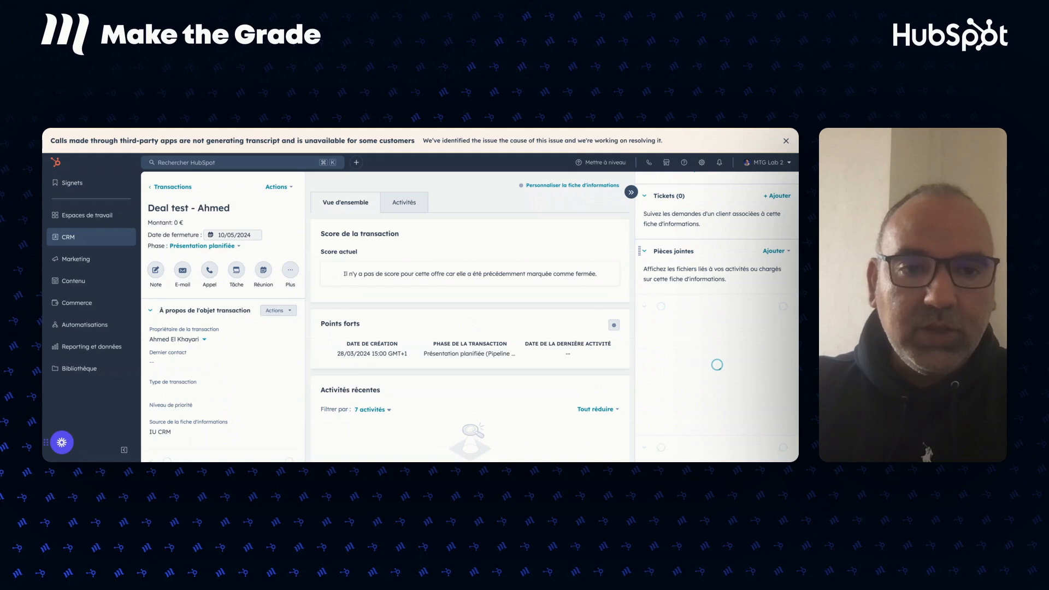
scroll(695, 281, "down", 4)
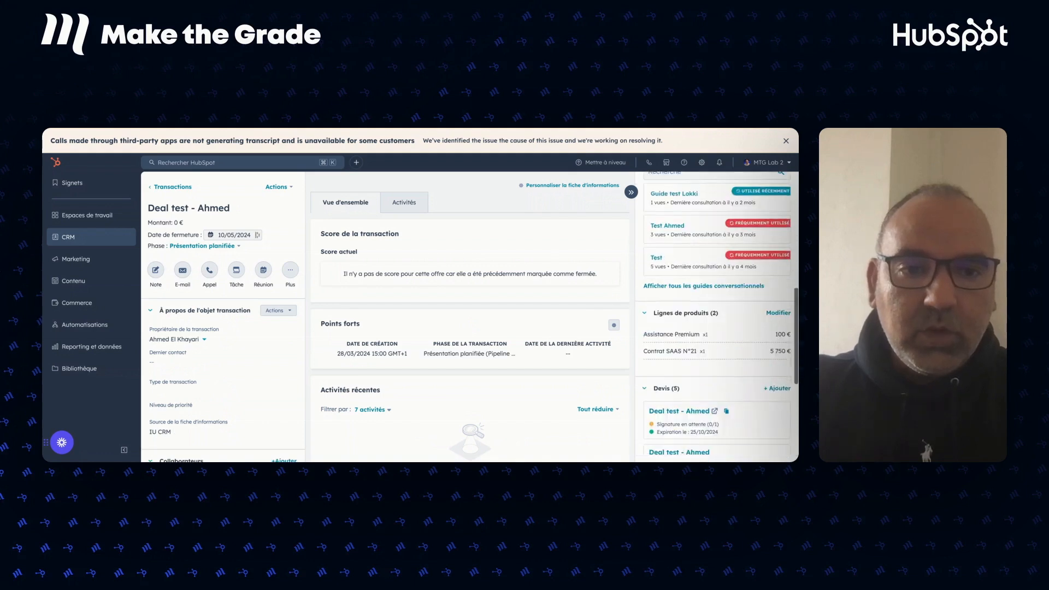
scroll(705, 274, "down", 2)
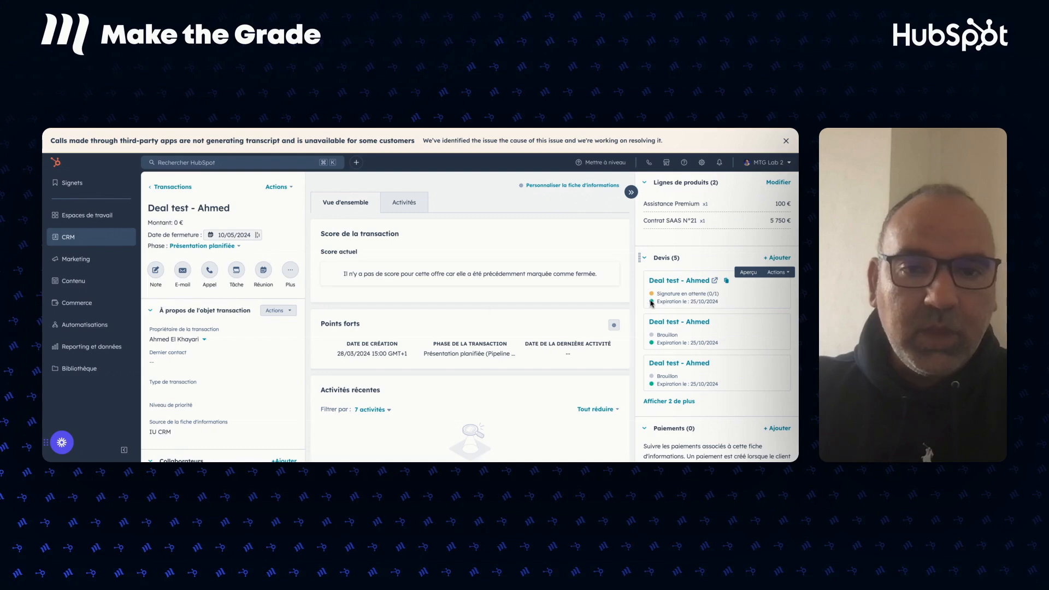
Start a deal e-mail with the Envoi de devis template, clearing the body and reapplying the template.
left_click(184, 271)
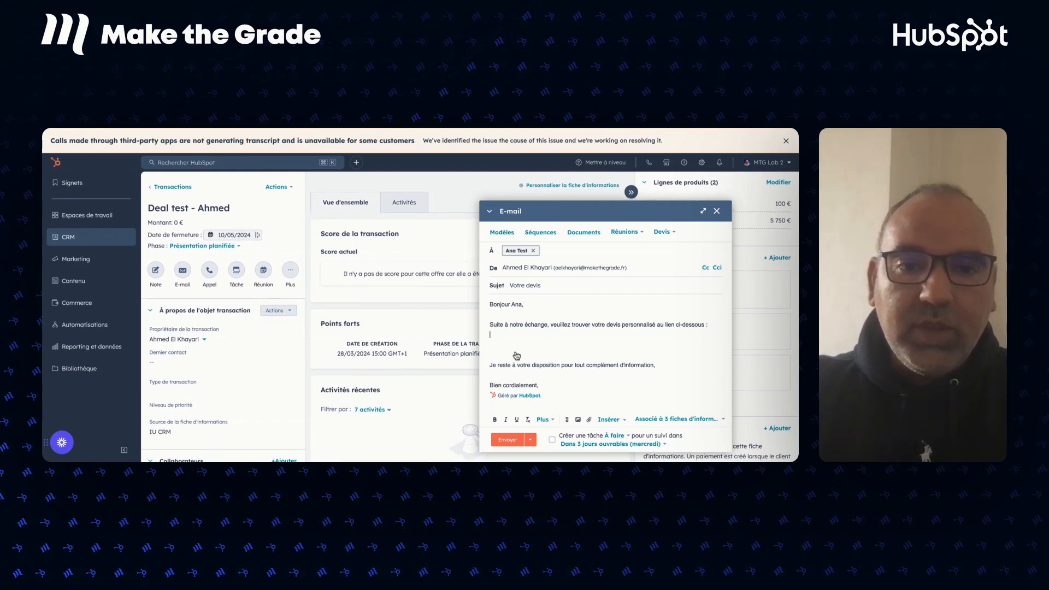
left_click(500, 233)
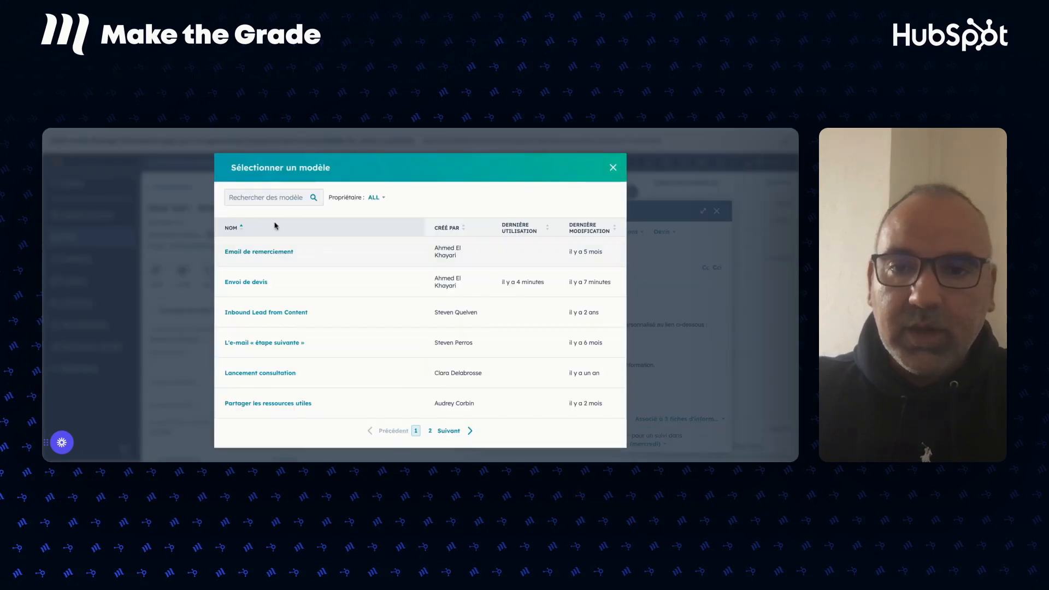
left_click(255, 282)
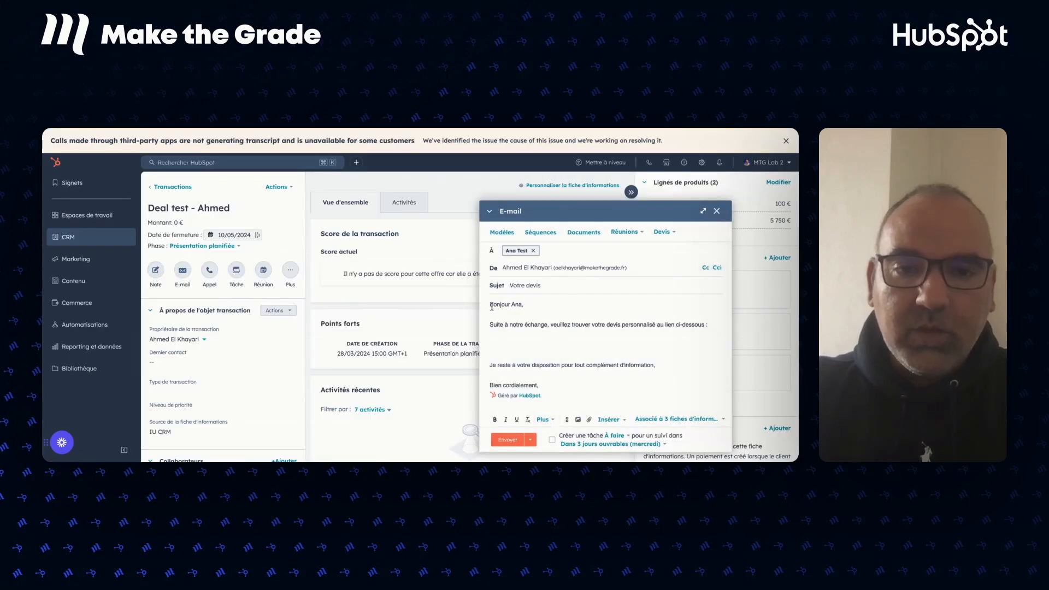
left_click_drag(499, 316, 643, 387)
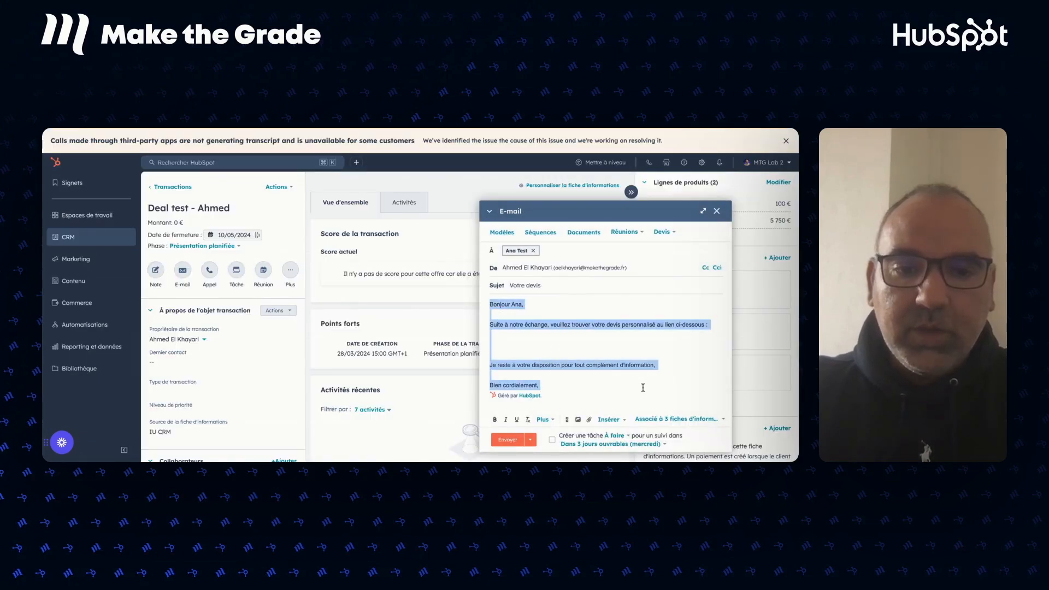
key("BackSpace")
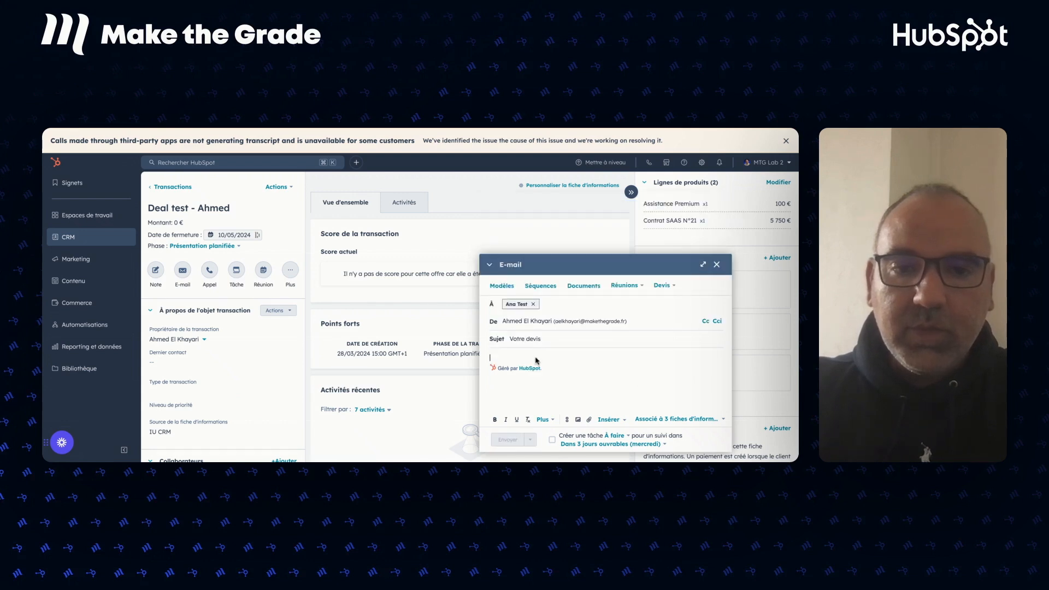
left_click(501, 287)
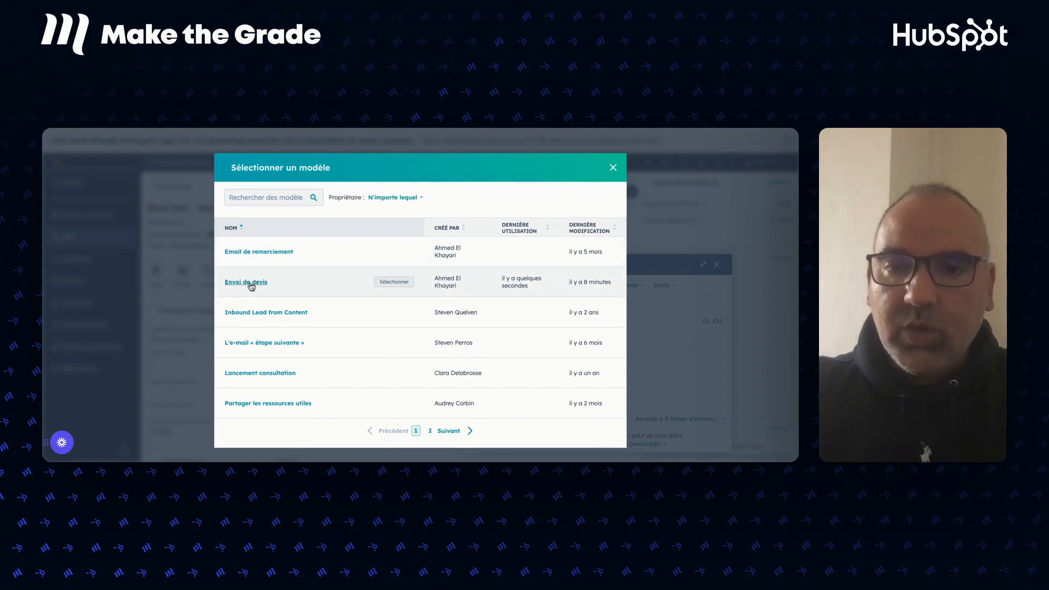
left_click(250, 282)
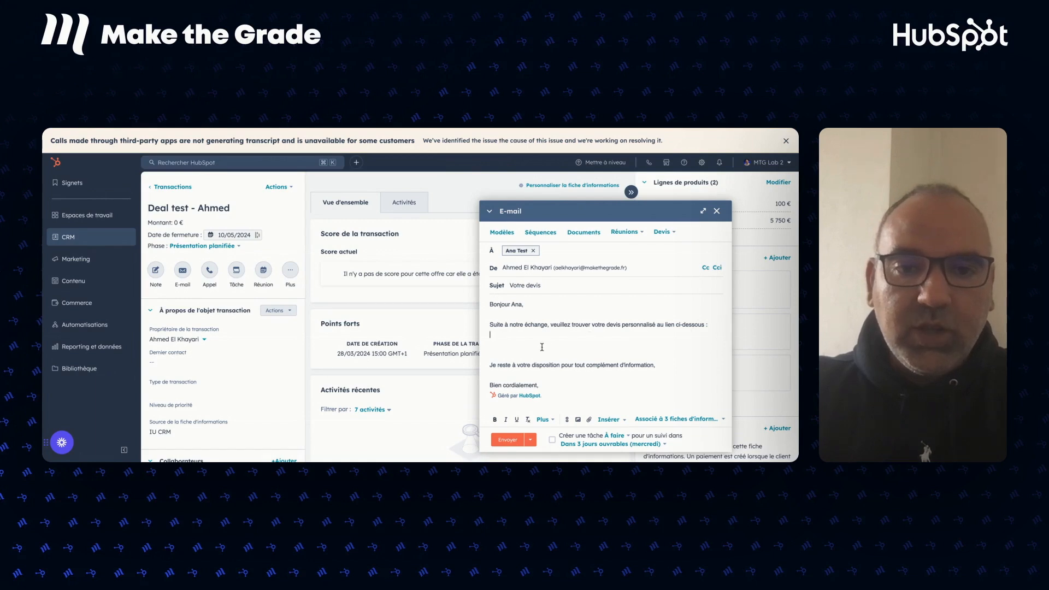
Replace the pasted quote URL with a 'Deal test - Ahmed' link from the Devis dropdown.
left_click(541, 346)
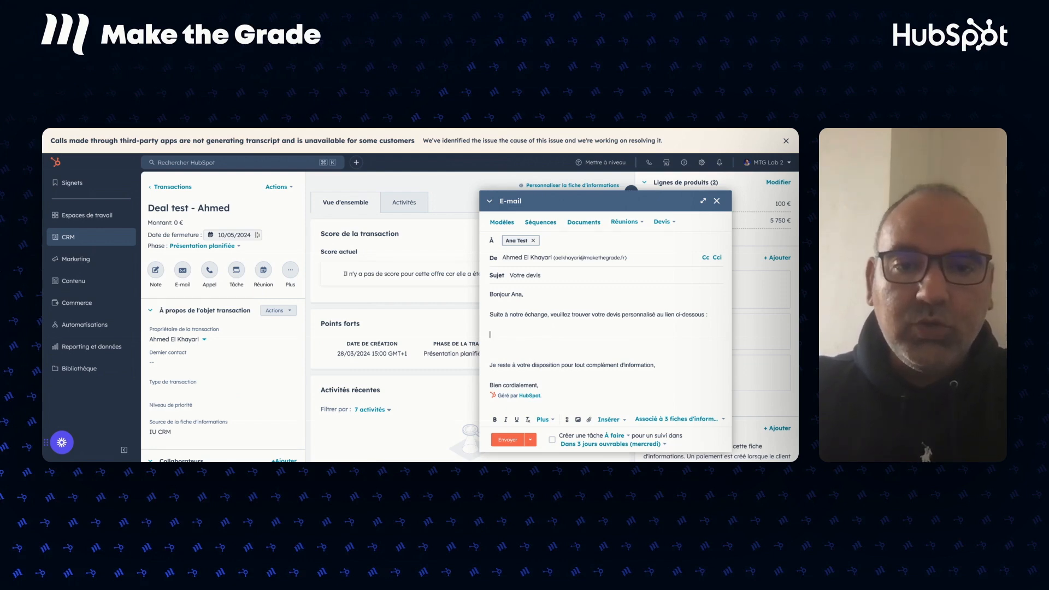
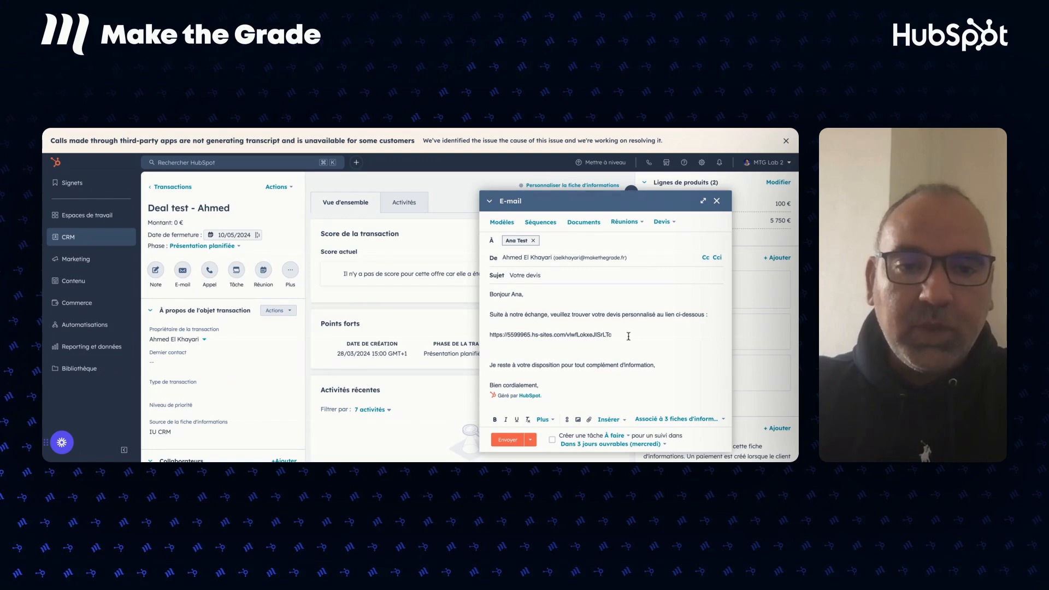
left_click_drag(605, 335, 487, 337)
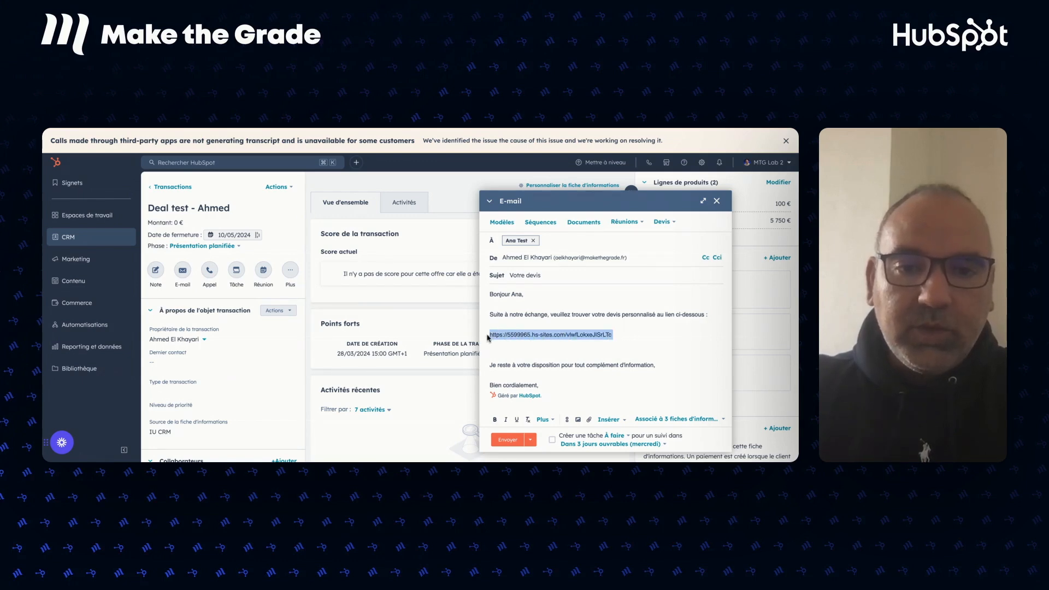
key("BackSpace")
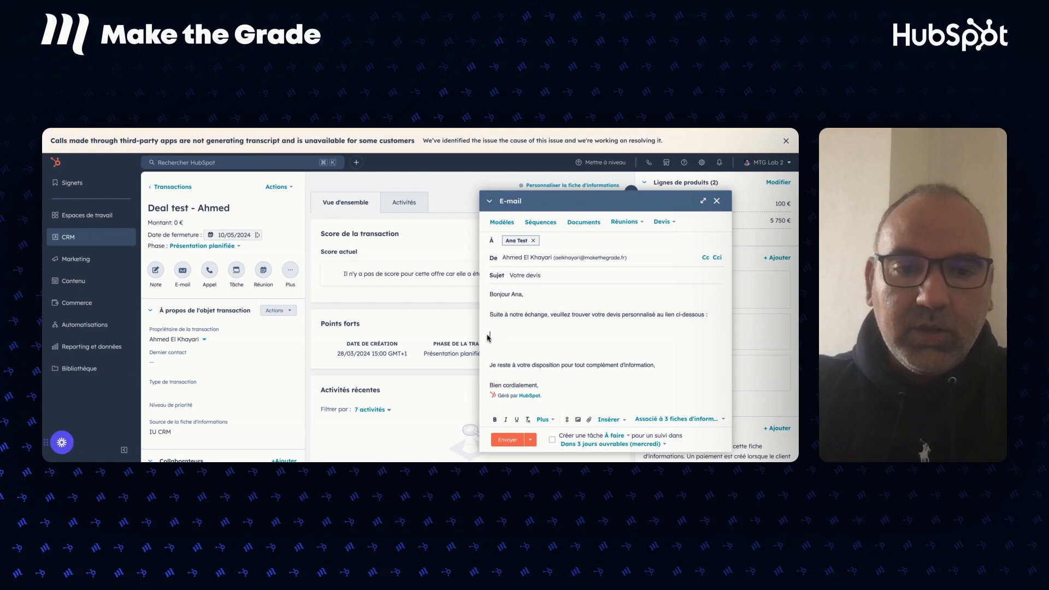
left_click(666, 222)
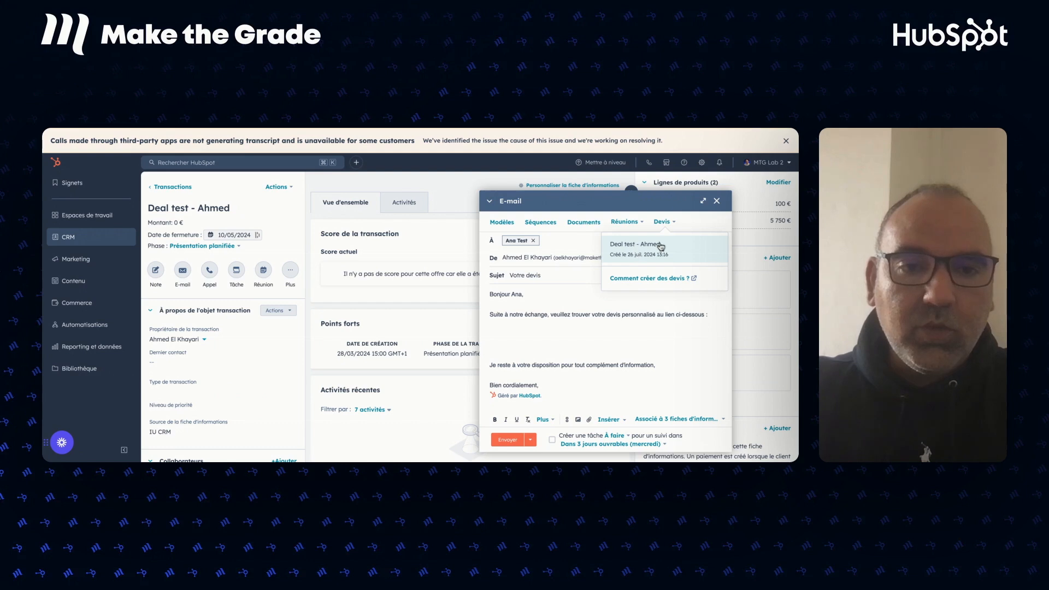
left_click(636, 248)
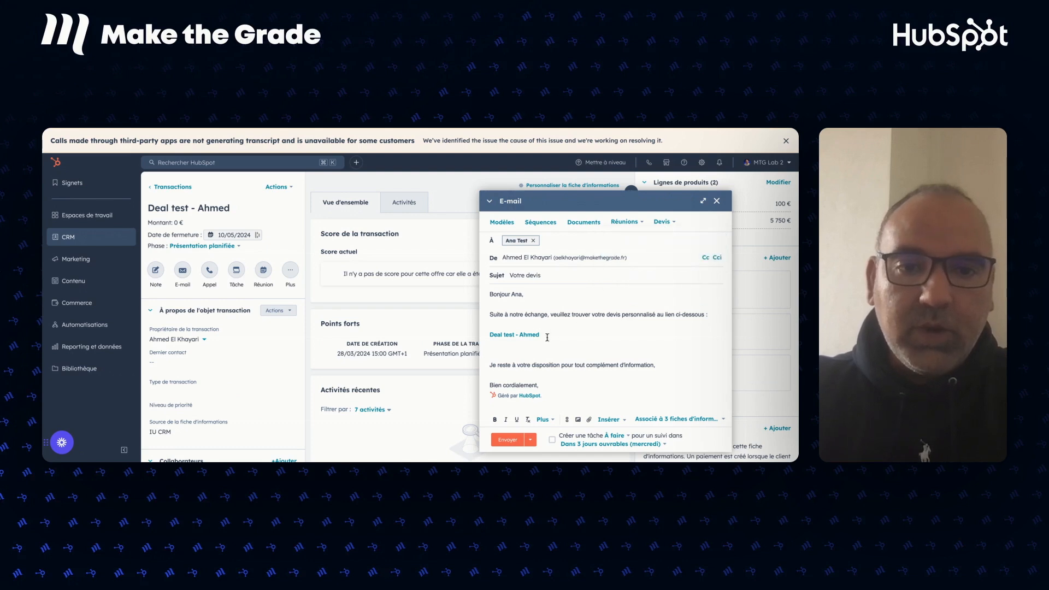
key("BackSpace")
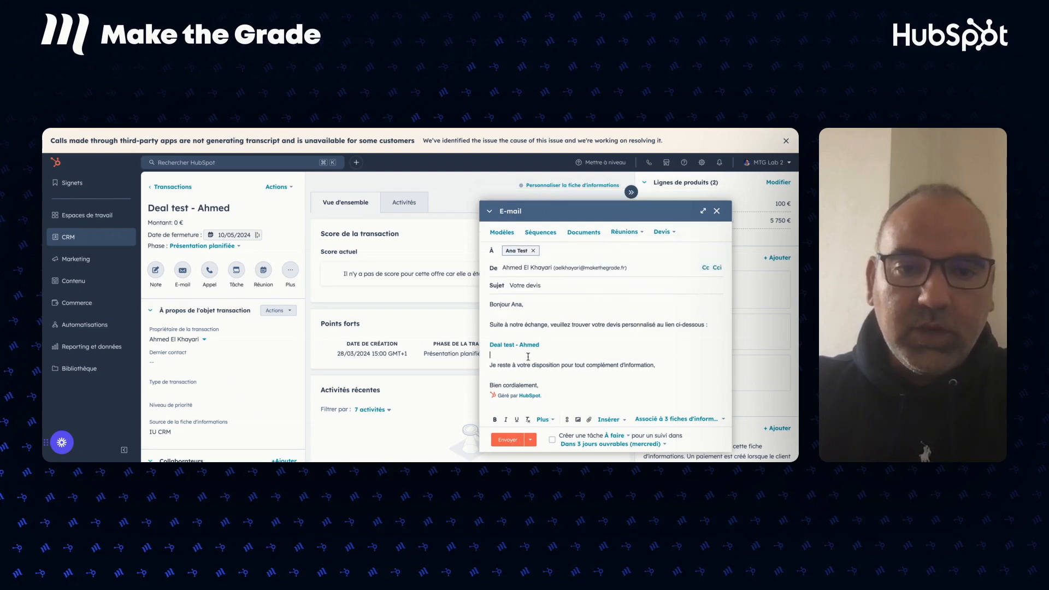